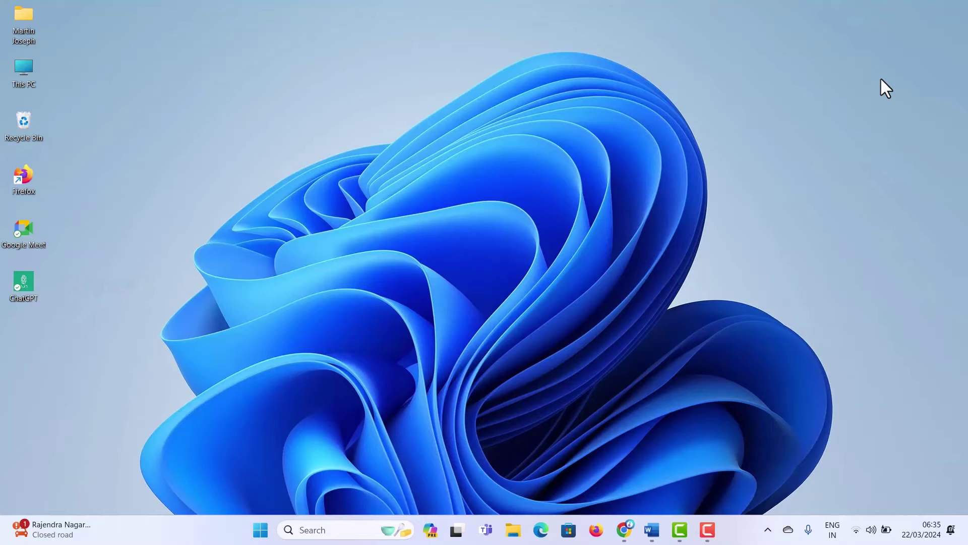
- Bring the Document 19 Word window to the front from the taskbar previews
{"action": "left_click", "coordinate": [656, 527]}
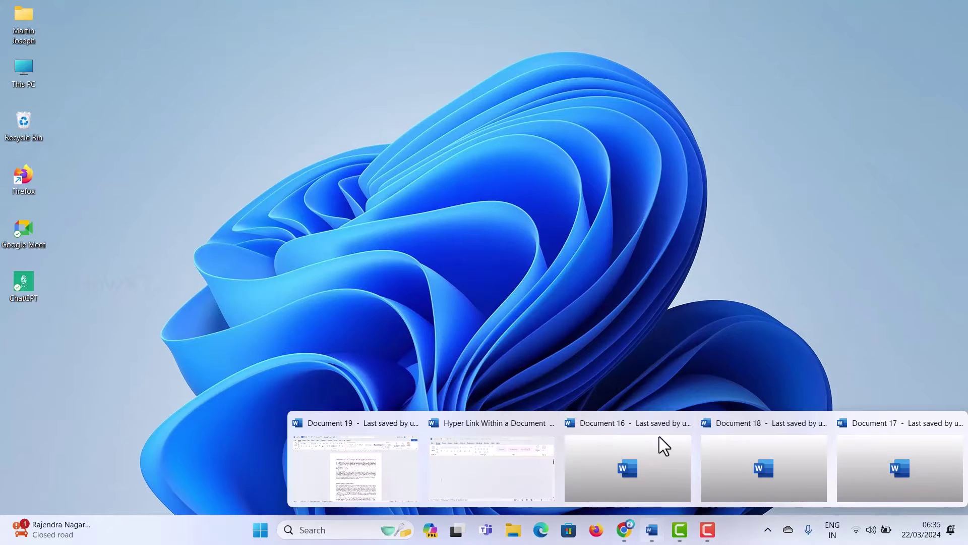
{"action": "left_click", "coordinate": [386, 453]}
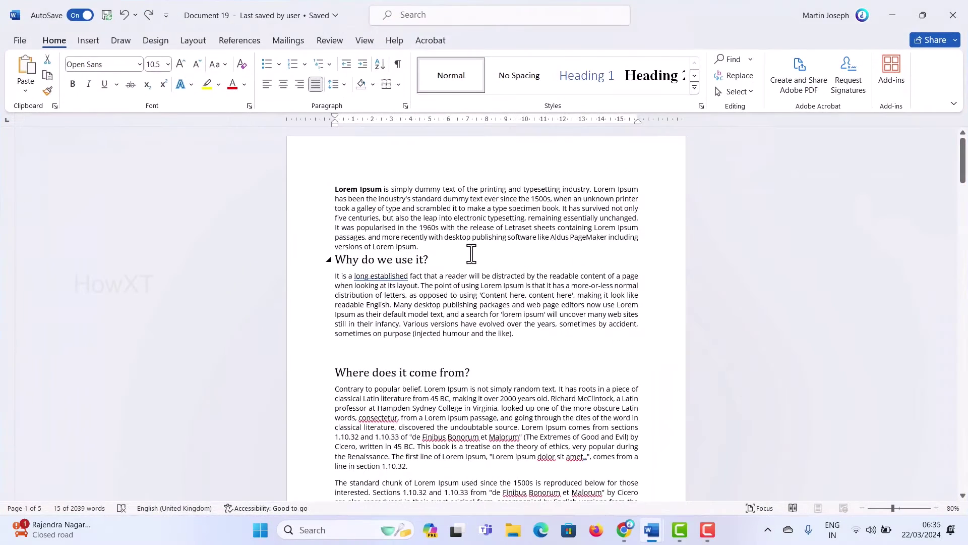
{"action": "scroll", "coordinate": [471, 254], "scroll_direction": "down", "scroll_amount": 15}
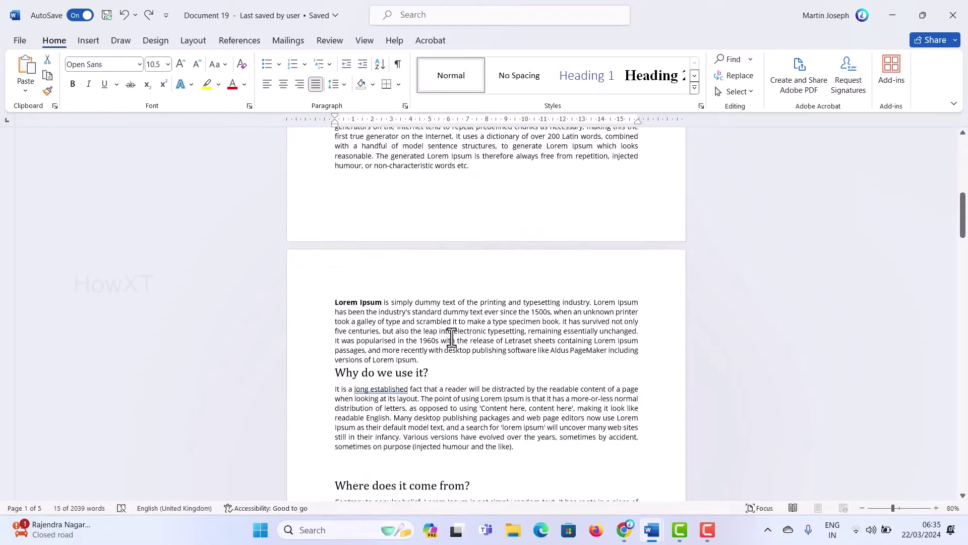
{"action": "scroll", "coordinate": [452, 337], "scroll_direction": "up", "scroll_amount": 15}
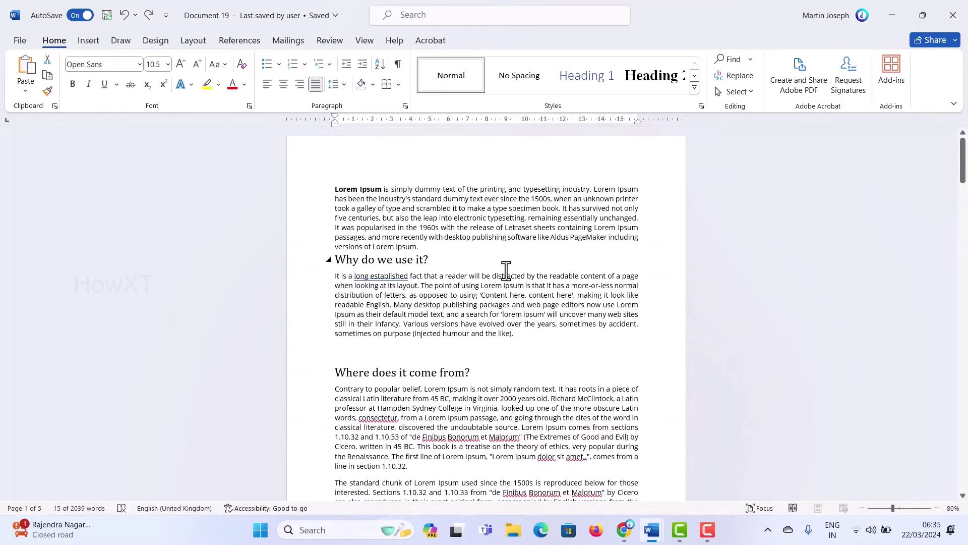
{"action": "scroll", "coordinate": [506, 270], "scroll_direction": "down", "scroll_amount": 7, "text": "ctrl"}
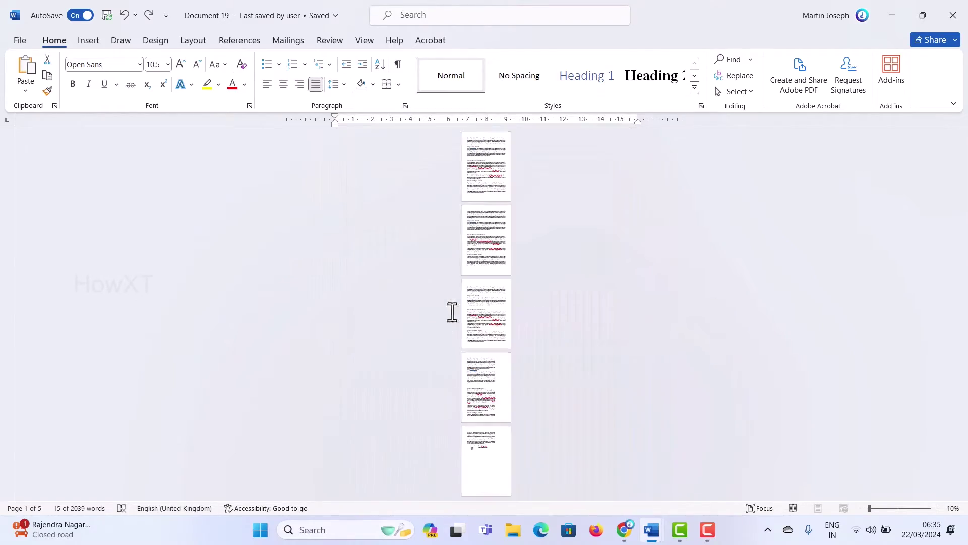
{"action": "scroll", "coordinate": [472, 305], "scroll_direction": "up", "scroll_amount": 7, "text": "ctrl"}
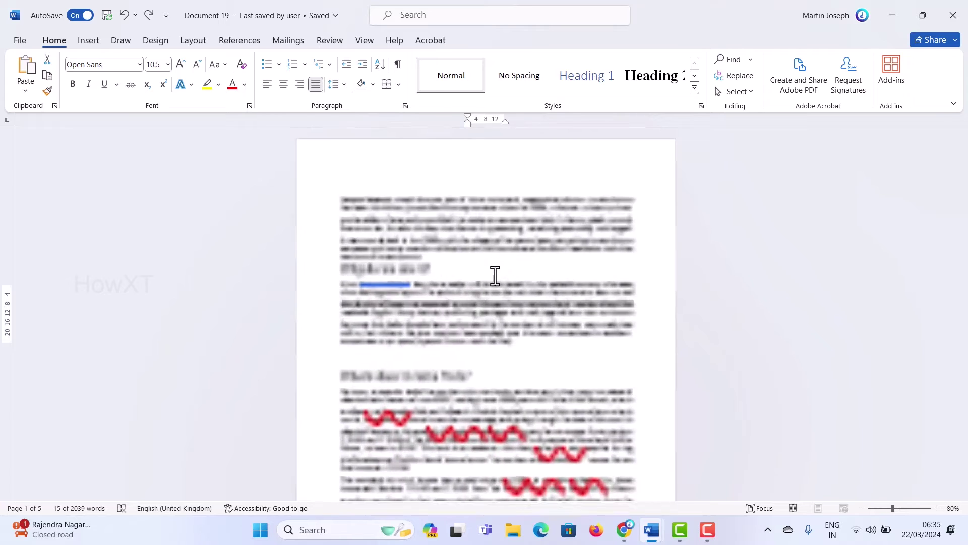
{"action": "left_click", "coordinate": [371, 237]}
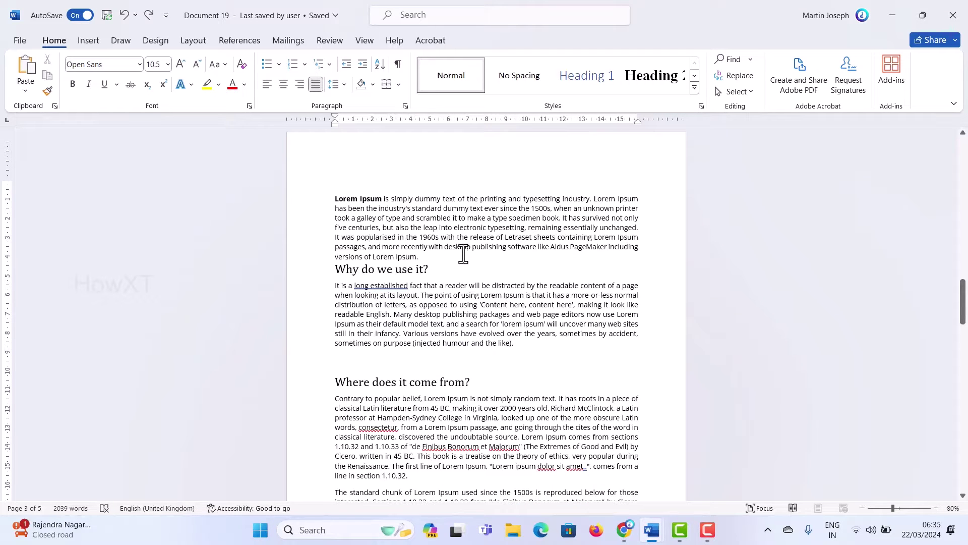
{"action": "scroll", "coordinate": [463, 254], "scroll_direction": "up", "scroll_amount": 5}
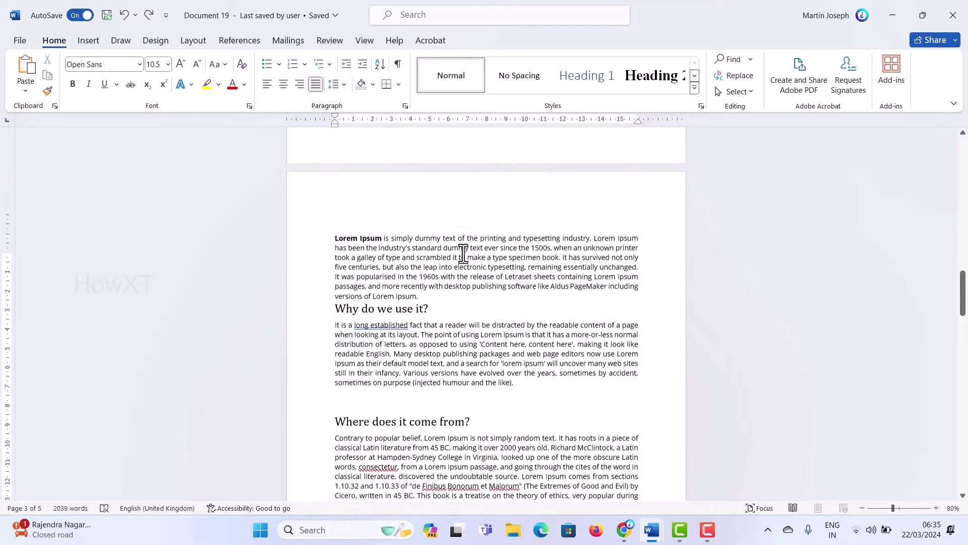
{"action": "scroll", "coordinate": [381, 246], "scroll_direction": "down", "scroll_amount": 2}
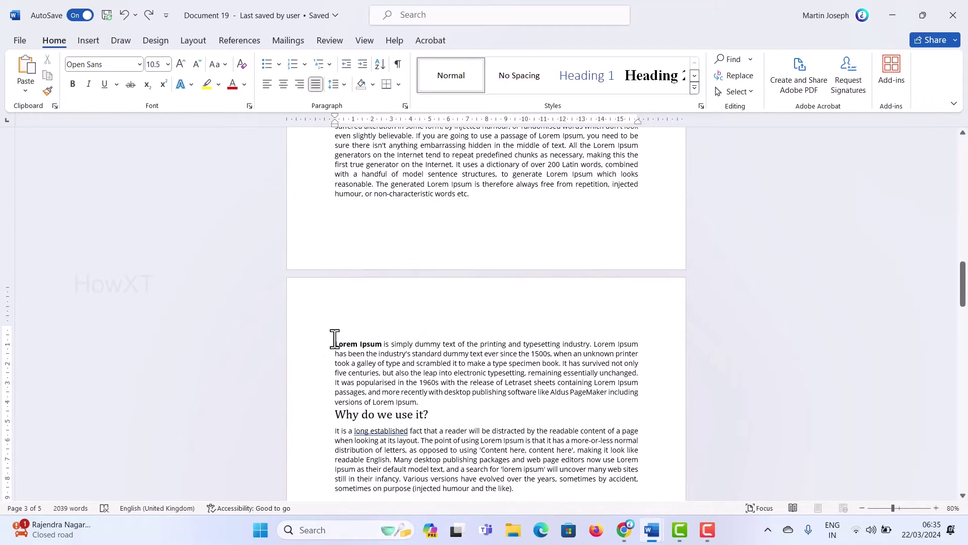
- Select the opening paragraph through the 'Why do we use it?' section and apply the Two columns preset
{"action": "left_click_drag", "start_coordinate": [334, 341], "coordinate": [506, 474]}
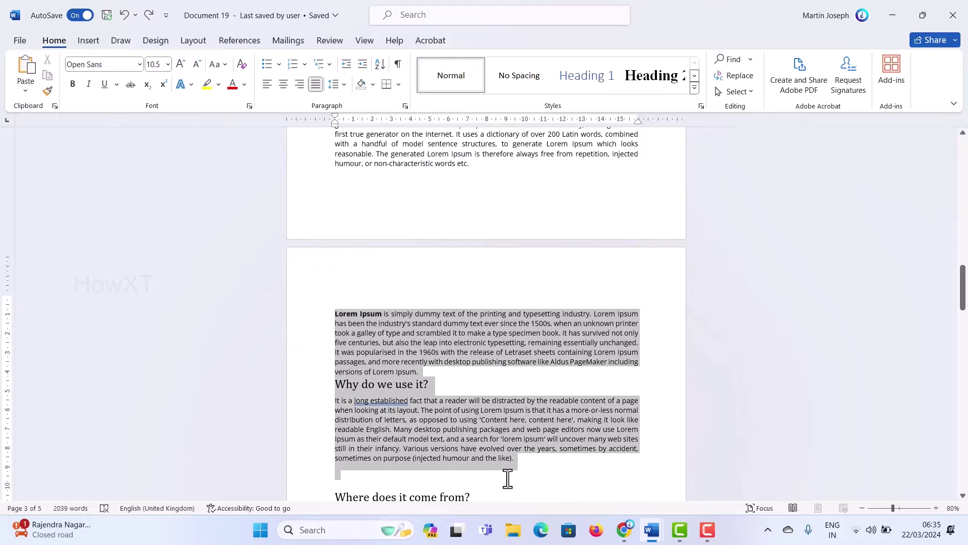
{"action": "scroll", "coordinate": [432, 336], "scroll_direction": "down", "scroll_amount": 1}
{"action": "scroll", "coordinate": [432, 336], "scroll_direction": "down", "scroll_amount": 2}
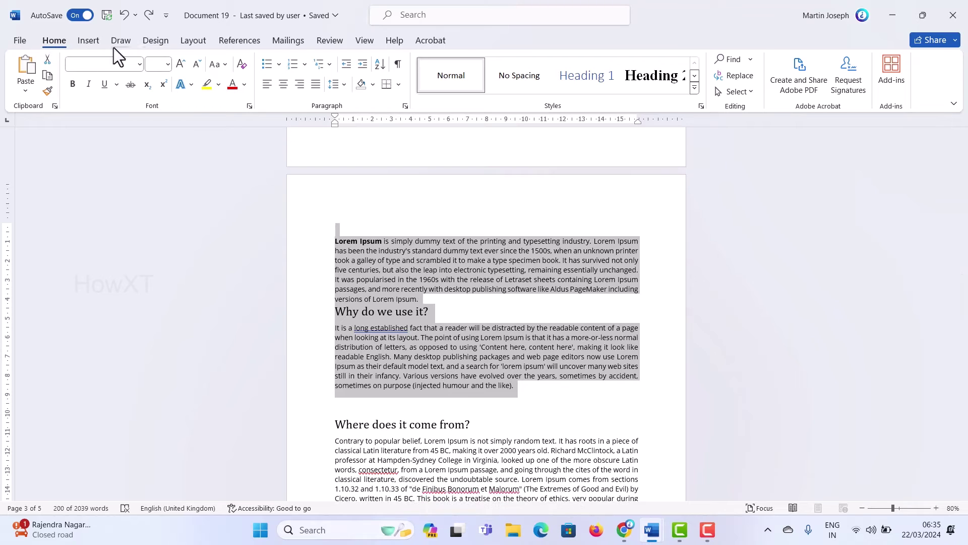
{"action": "left_click", "coordinate": [191, 44]}
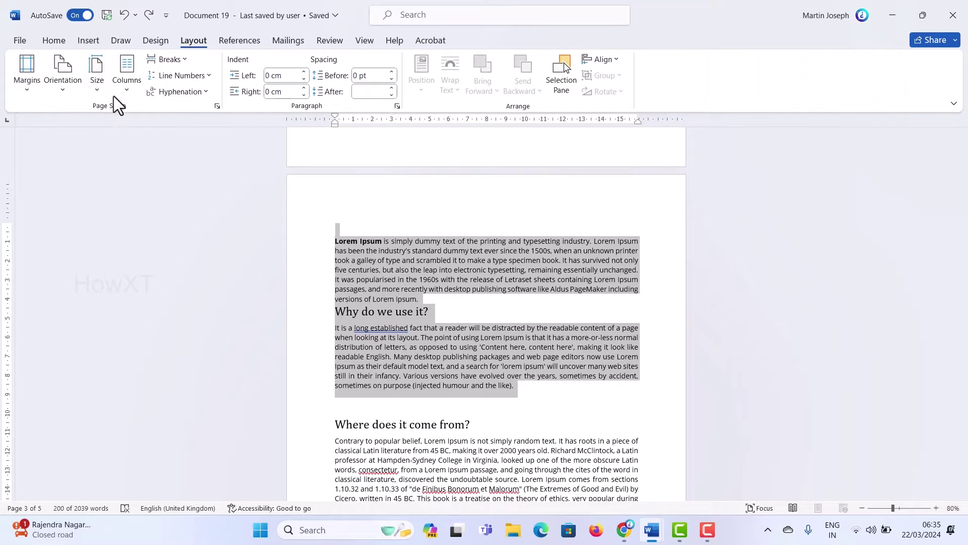
{"action": "left_click", "coordinate": [122, 86]}
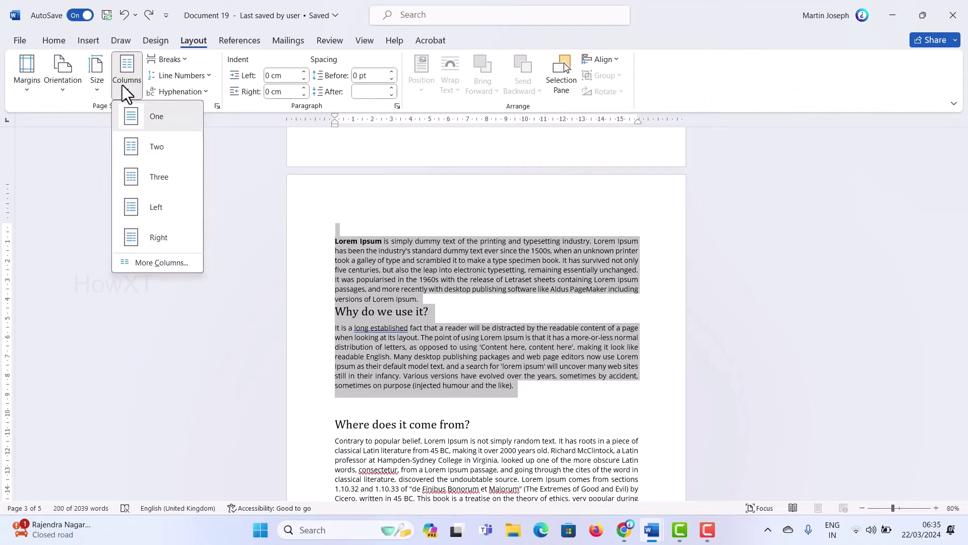
{"action": "left_click", "coordinate": [155, 151]}
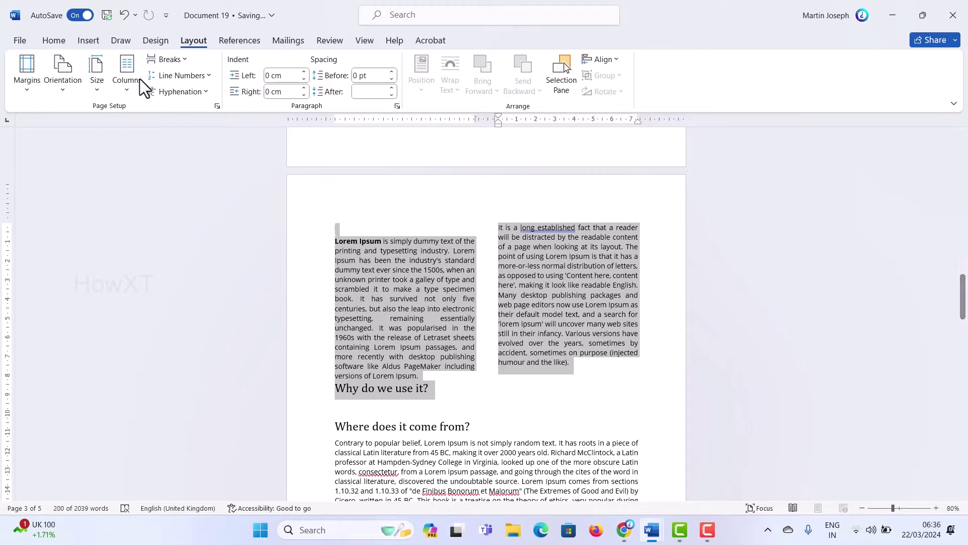
- Preview the Three and Left presets and Apply to choices in More Columns, then cancel unchanged
{"action": "left_click", "coordinate": [124, 81]}
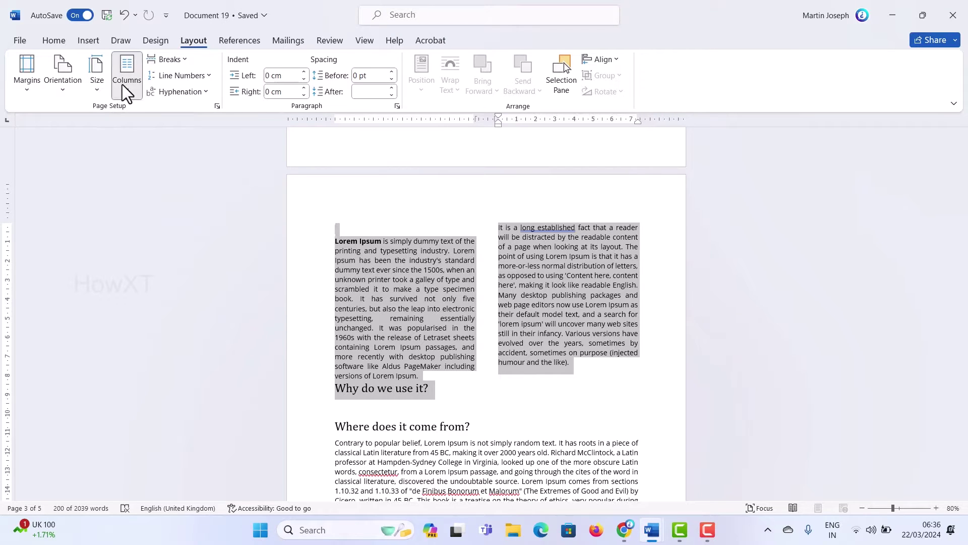
{"action": "left_click", "coordinate": [161, 263]}
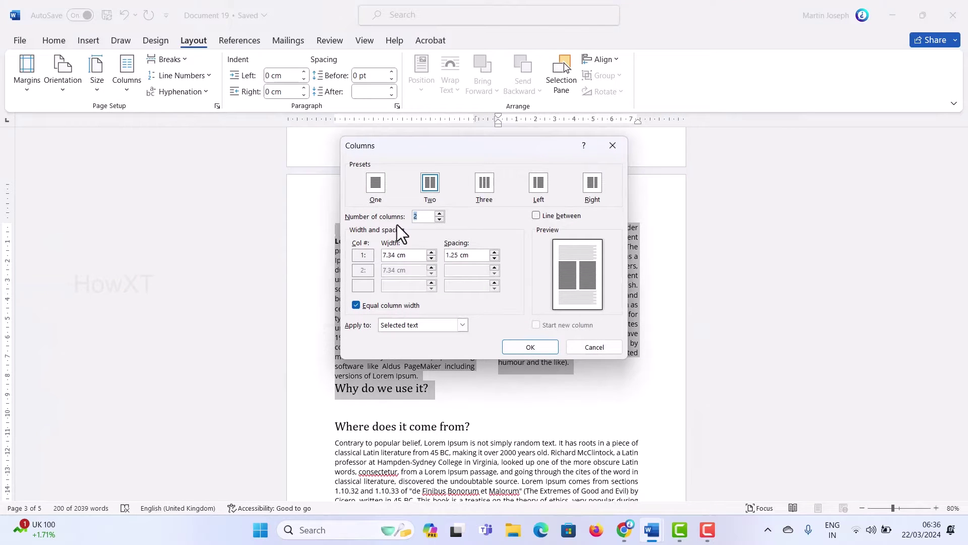
{"action": "left_click", "coordinate": [485, 185]}
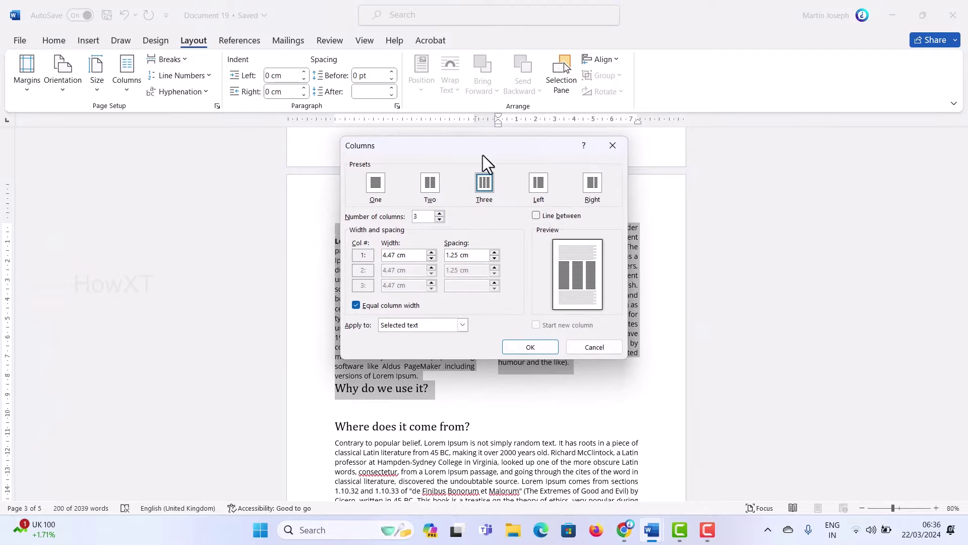
{"action": "left_click", "coordinate": [538, 186]}
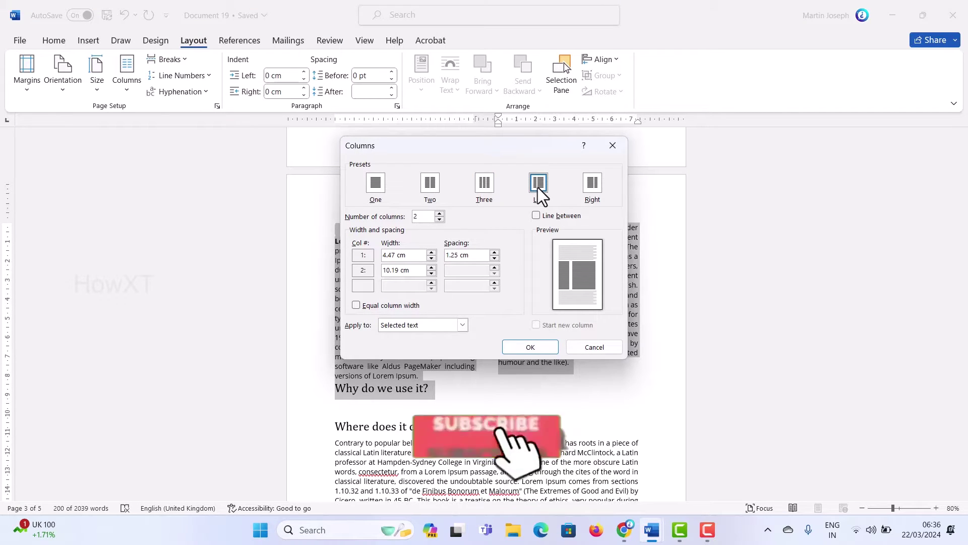
{"action": "left_click", "coordinate": [403, 323]}
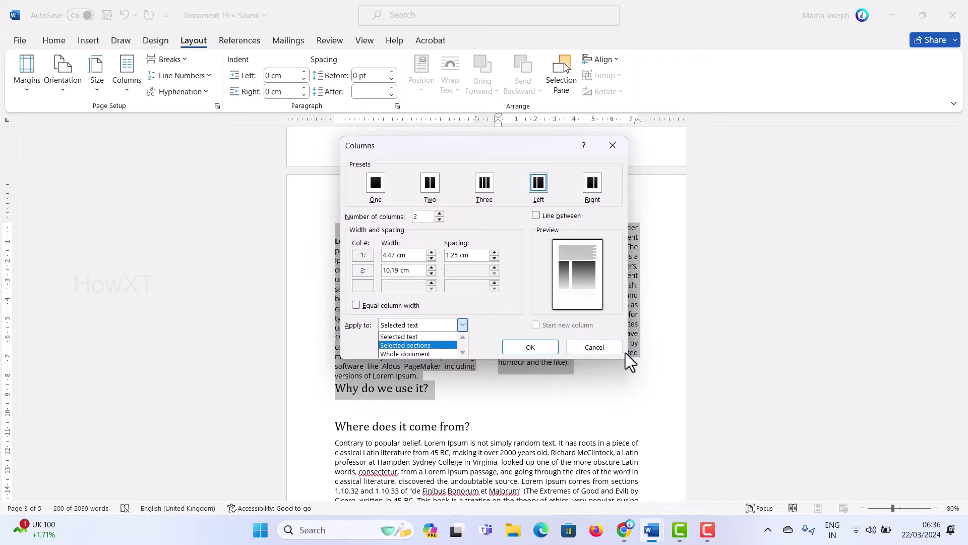
{"action": "left_click", "coordinate": [530, 347]}
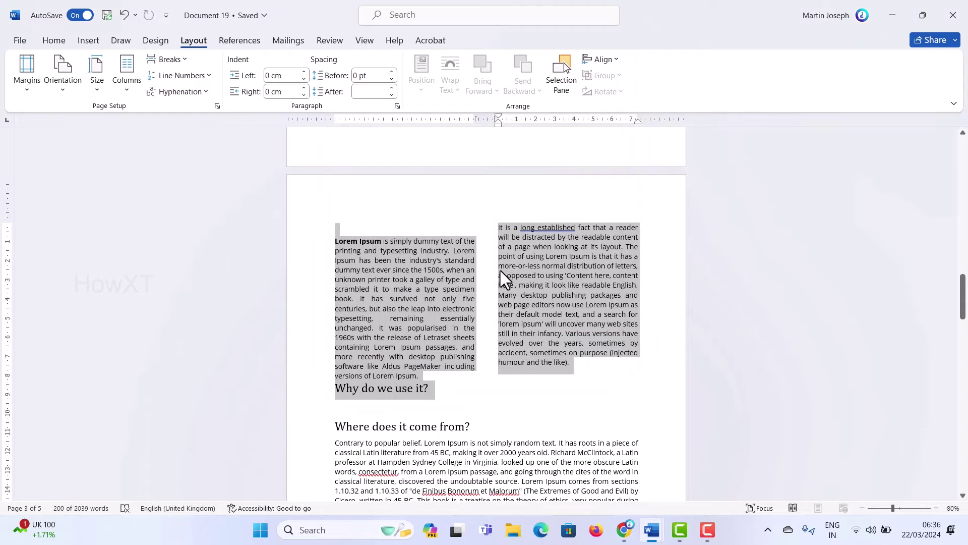
{"action": "left_click", "coordinate": [121, 79]}
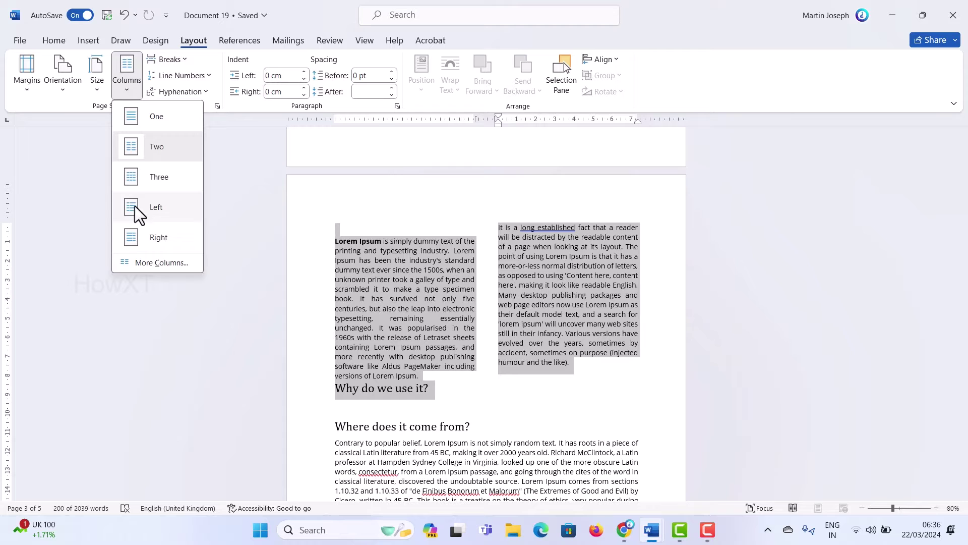
- Apply the Three preset in More Columns and scroll through to check the three-column layout
{"action": "left_click", "coordinate": [143, 258]}
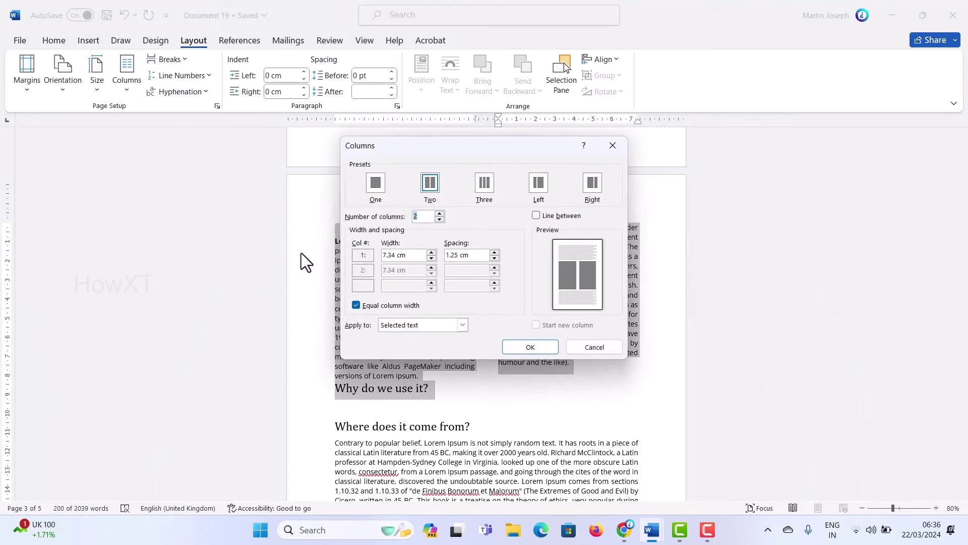
{"action": "left_click", "coordinate": [485, 185]}
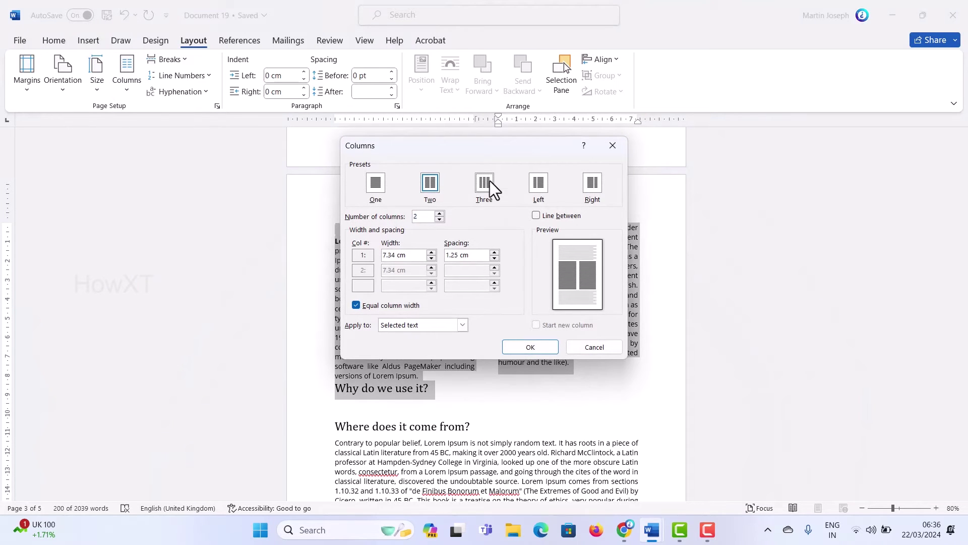
{"action": "left_click", "coordinate": [530, 349]}
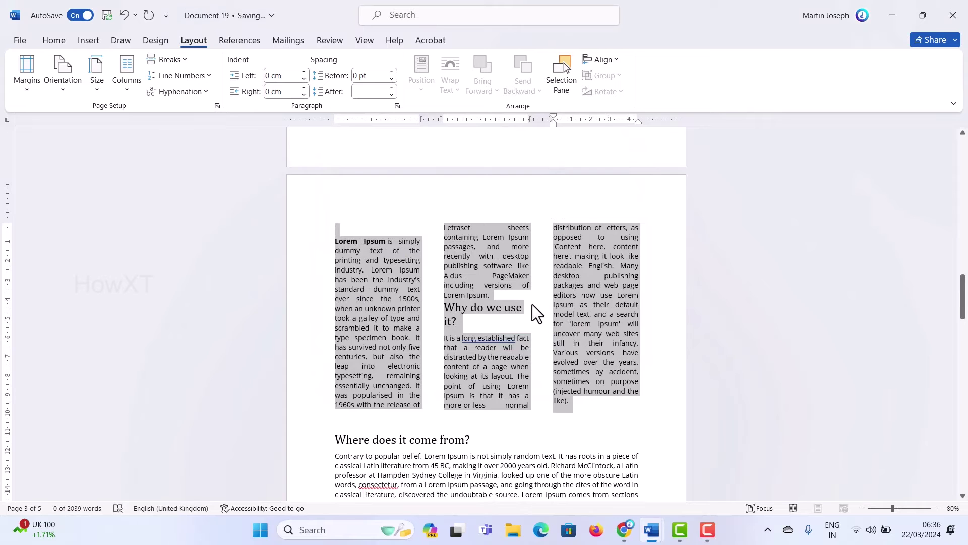
{"action": "scroll", "coordinate": [531, 304], "scroll_direction": "down", "scroll_amount": 5}
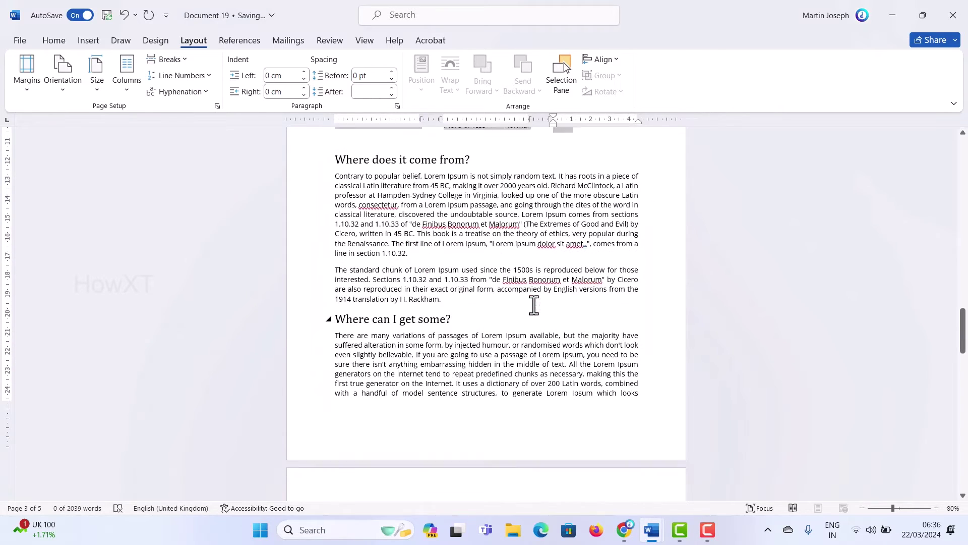
{"action": "scroll", "coordinate": [381, 355], "scroll_direction": "down", "scroll_amount": 4}
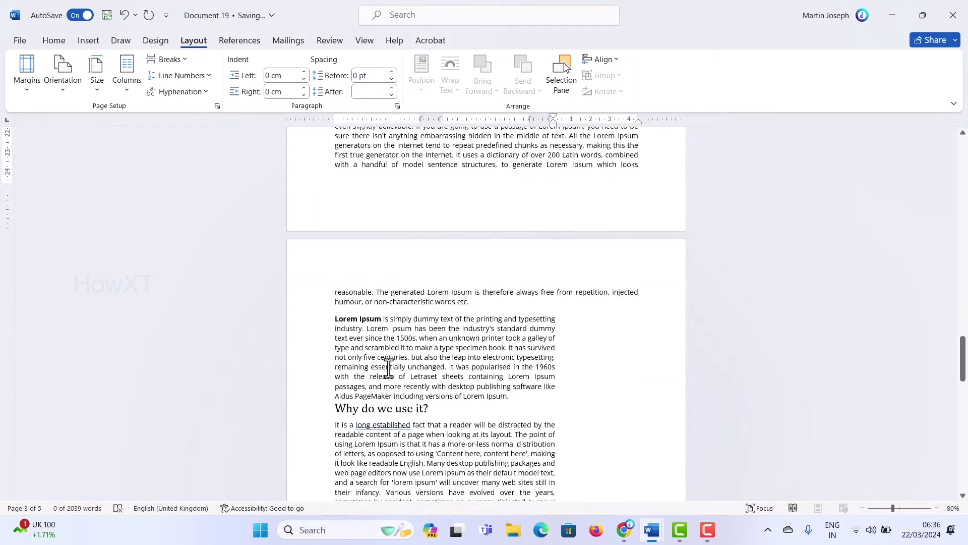
{"action": "scroll", "coordinate": [386, 367], "scroll_direction": "down", "scroll_amount": 2}
{"action": "scroll", "coordinate": [385, 367], "scroll_direction": "up", "scroll_amount": 5}
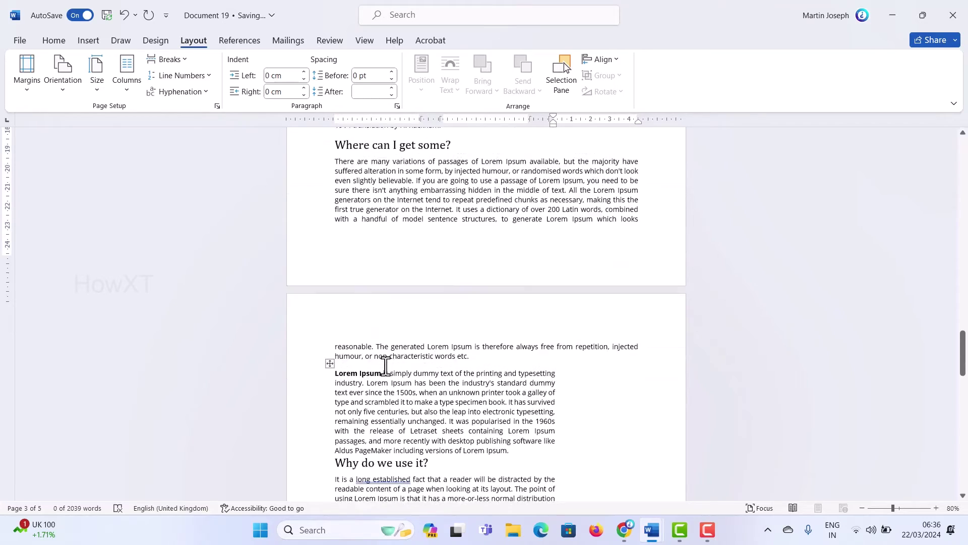
{"action": "scroll", "coordinate": [386, 367], "scroll_direction": "up", "scroll_amount": 6}
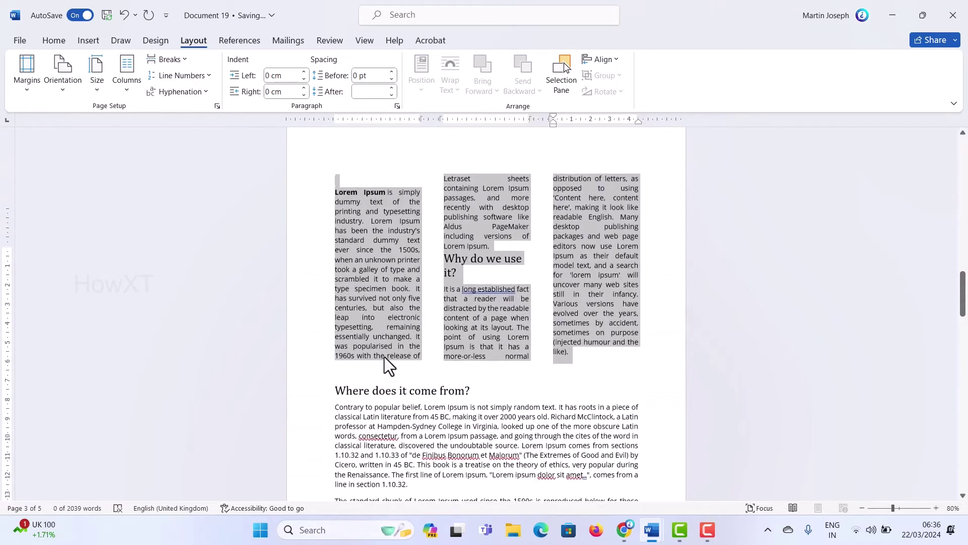
- Raise the column count to 7, keeping equal 1.27 cm widths with 1.17 cm spacing
{"action": "left_click", "coordinate": [126, 89]}
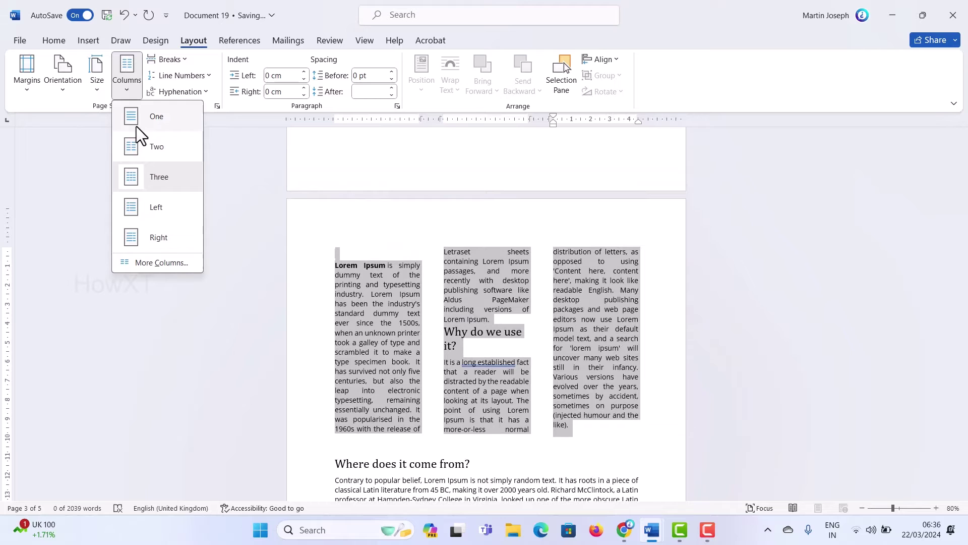
{"action": "left_click", "coordinate": [146, 263]}
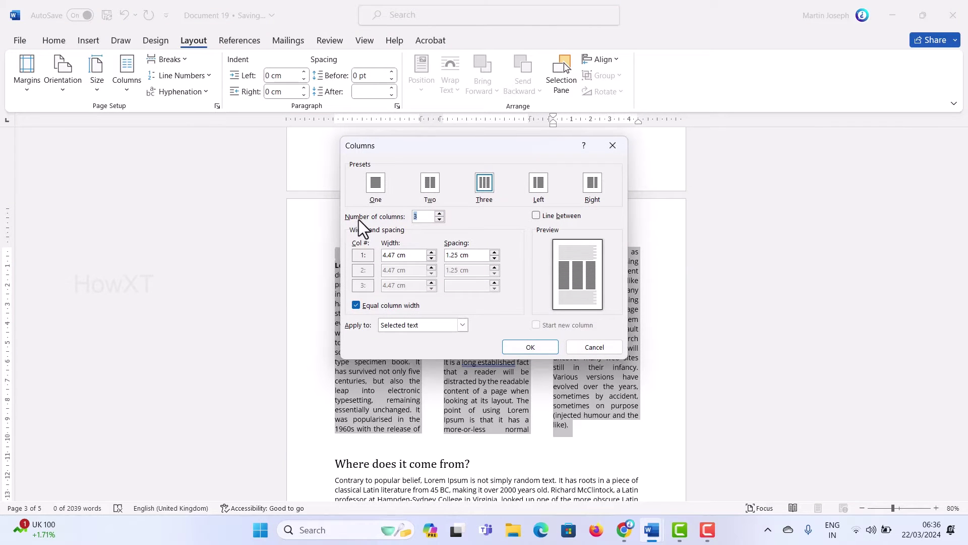
{"action": "left_click", "coordinate": [440, 213]}
{"action": "left_click", "coordinate": [440, 214]}
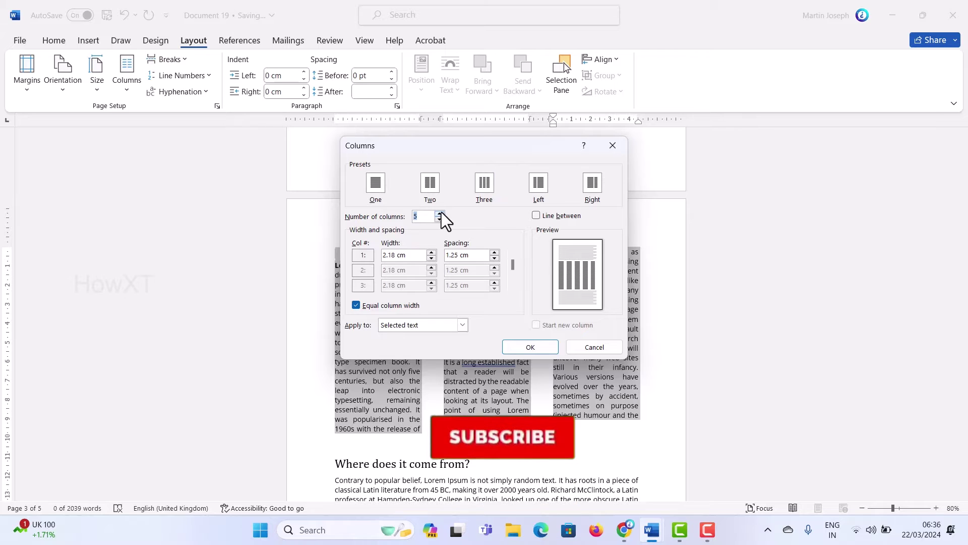
{"action": "left_click", "coordinate": [440, 214]}
{"action": "left_click", "coordinate": [440, 214]}
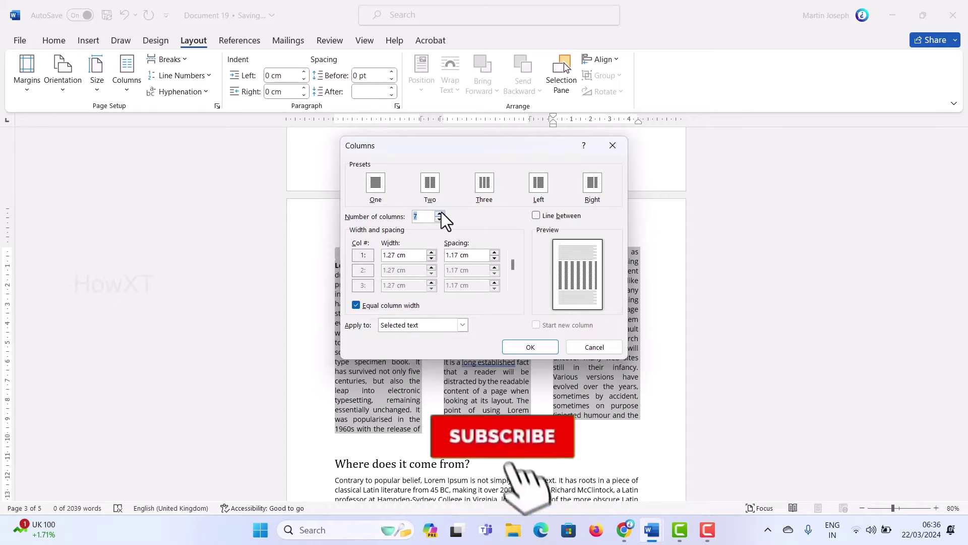
{"action": "left_click", "coordinate": [431, 253]}
{"action": "left_click", "coordinate": [432, 258]}
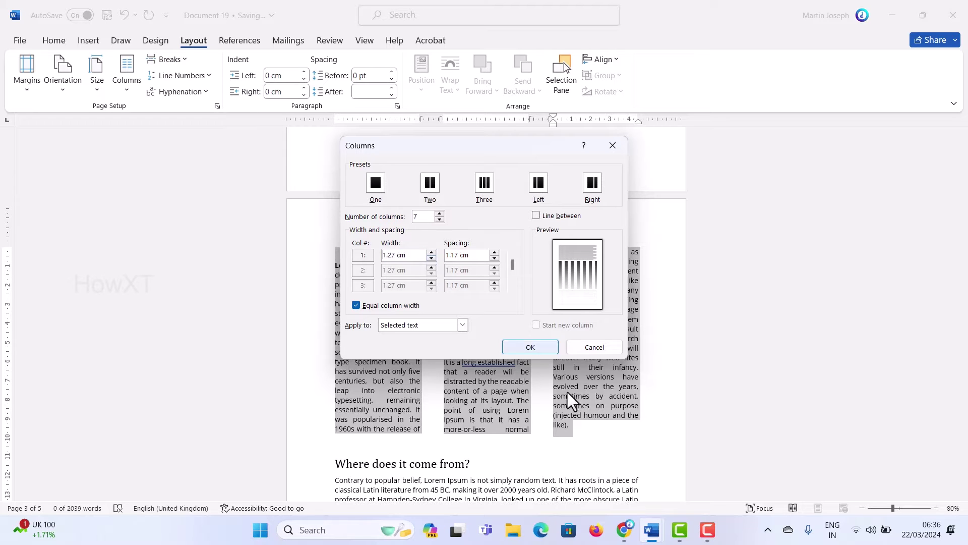
{"action": "left_click", "coordinate": [530, 347]}
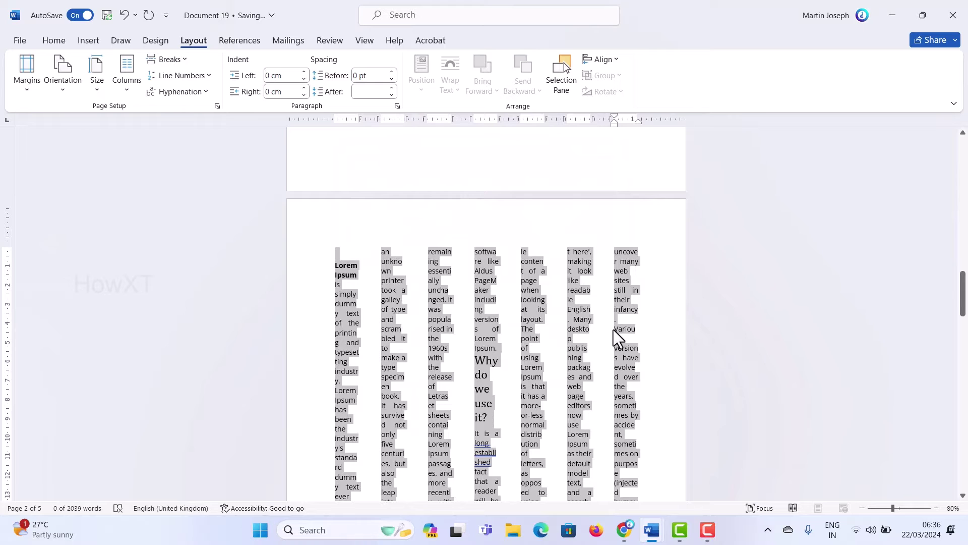
- Lower the number of columns in More Columns from 7 back to 2 equal columns
{"action": "left_click", "coordinate": [131, 90]}
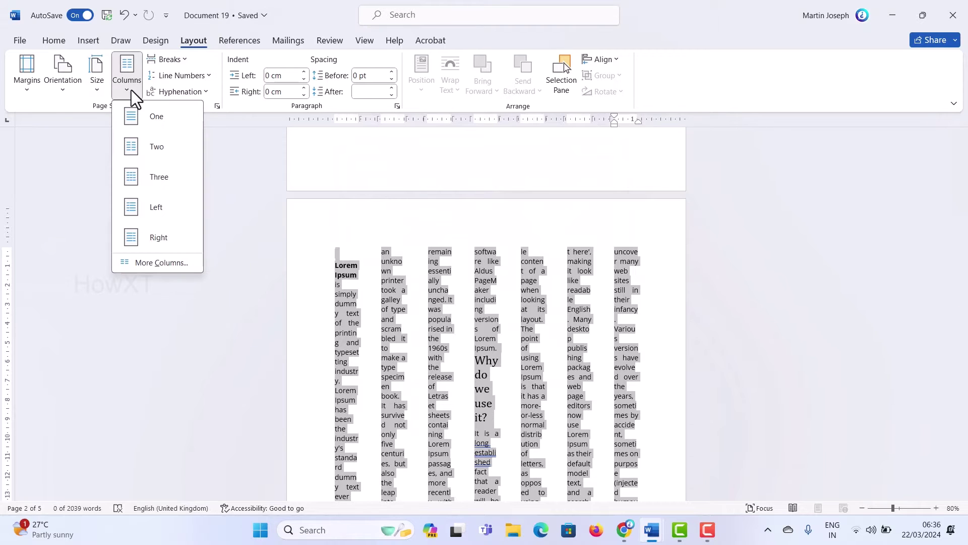
{"action": "left_click", "coordinate": [155, 264]}
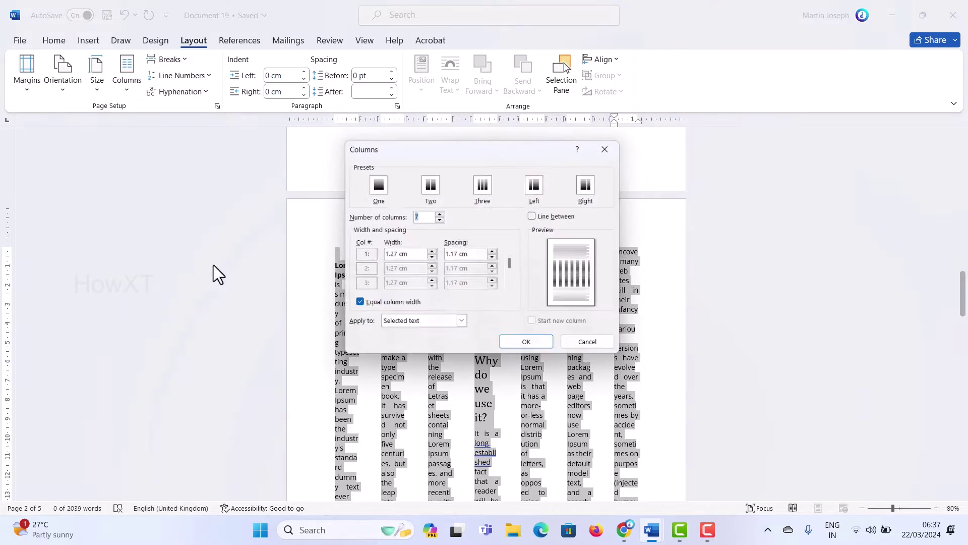
{"action": "left_click", "coordinate": [437, 221]}
{"action": "left_click", "coordinate": [437, 221]}
{"action": "left_click", "coordinate": [436, 221]}
{"action": "left_click", "coordinate": [436, 221]}
{"action": "left_click", "coordinate": [436, 221]}
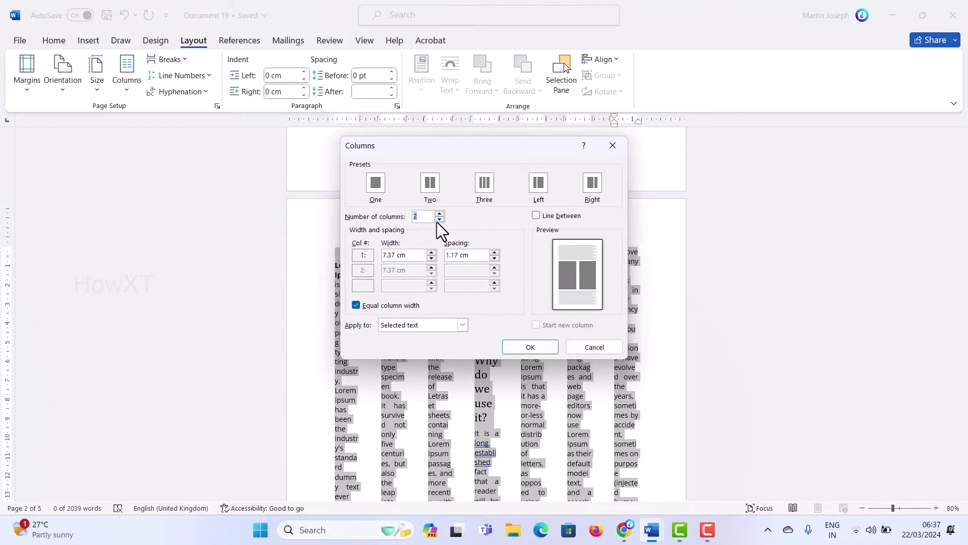
{"action": "left_click", "coordinate": [537, 349]}
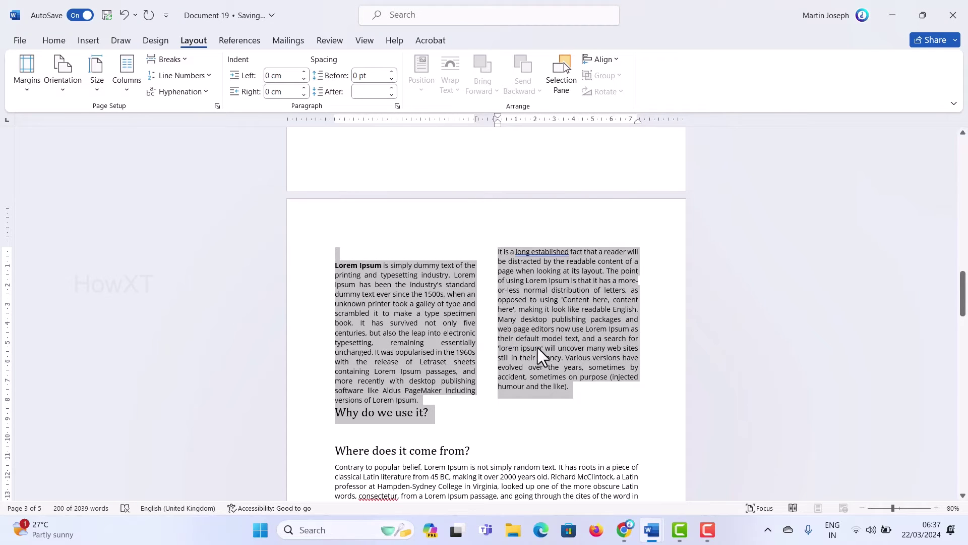
- Turn off equal column width, choose Left, and set a 5 cm left column with 1.4 cm spacing
{"action": "left_click", "coordinate": [121, 90]}
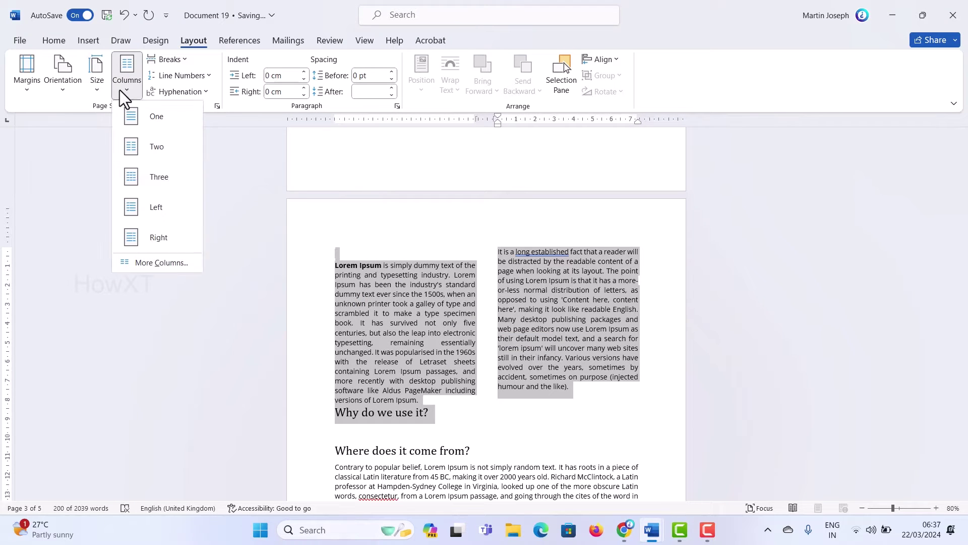
{"action": "left_click", "coordinate": [144, 259]}
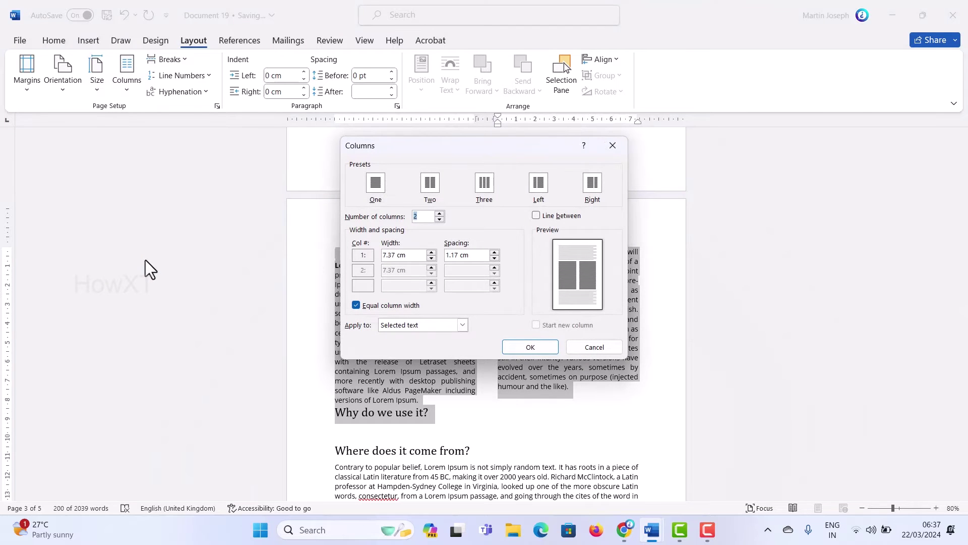
{"action": "left_click", "coordinate": [355, 305]}
{"action": "left_click", "coordinate": [538, 182]}
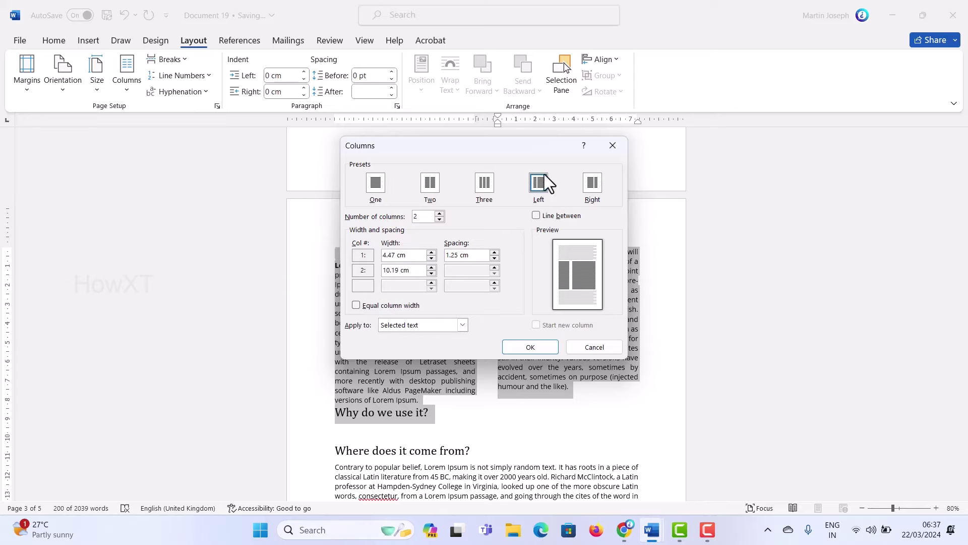
{"action": "left_click", "coordinate": [431, 253]}
{"action": "left_click", "coordinate": [431, 253]}
{"action": "left_click", "coordinate": [431, 253]}
{"action": "left_click", "coordinate": [431, 253]}
{"action": "left_click", "coordinate": [430, 253]}
{"action": "left_click", "coordinate": [428, 251]}
{"action": "left_click", "coordinate": [494, 252]}
{"action": "left_click", "coordinate": [495, 252]}
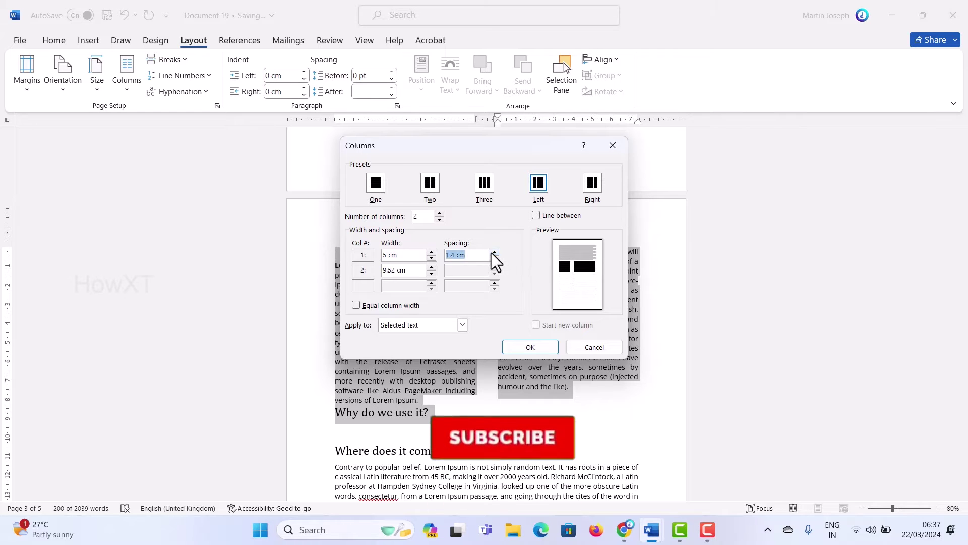
{"action": "left_click", "coordinate": [530, 347]}
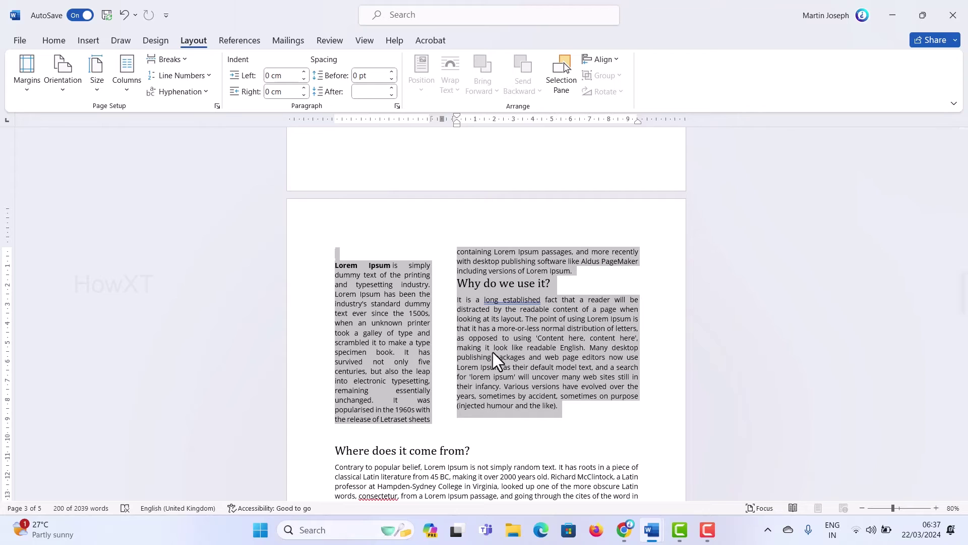
- Deselect the text, scroll to the end and insert a page break for a new page
{"action": "left_click", "coordinate": [425, 387]}
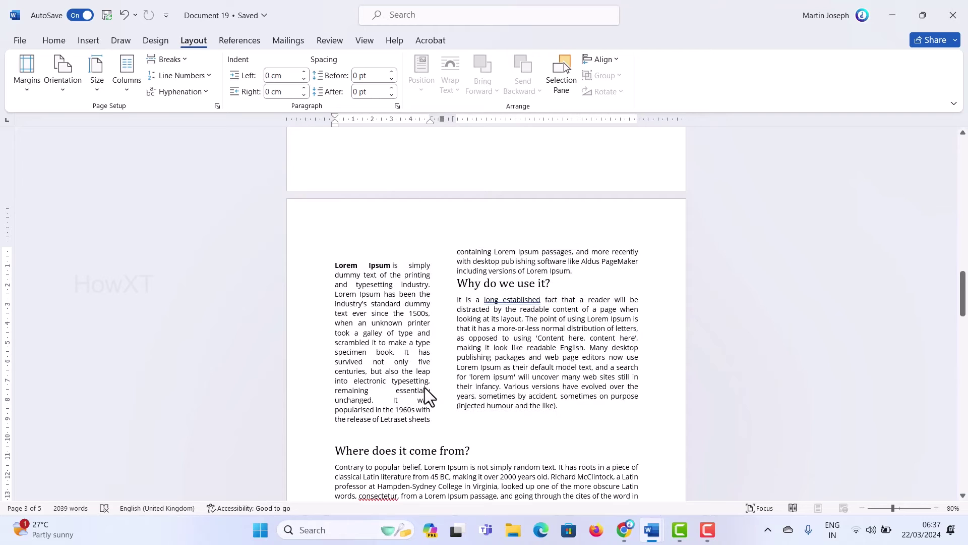
{"action": "scroll", "coordinate": [424, 388], "scroll_direction": "down", "scroll_amount": 8}
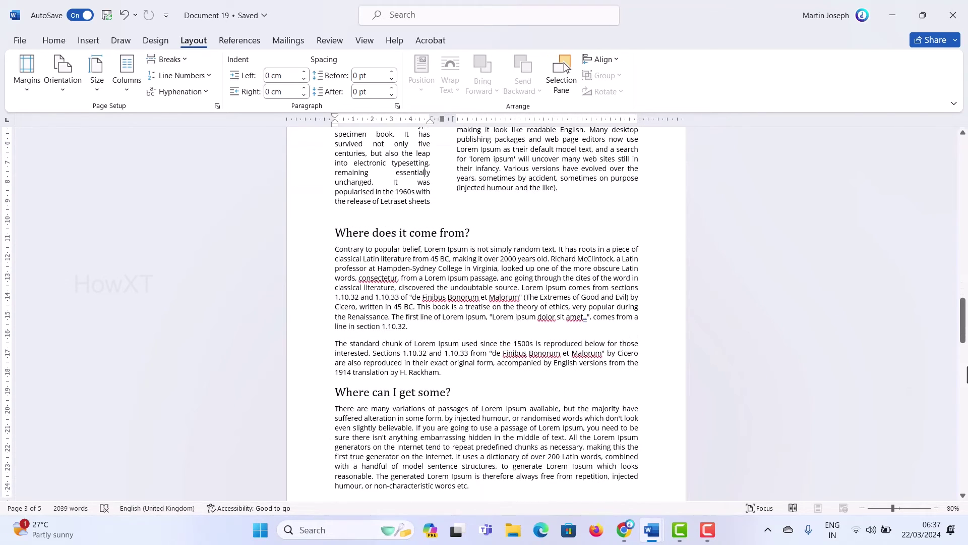
{"action": "left_click_drag", "start_coordinate": [963, 326], "coordinate": [964, 463]}
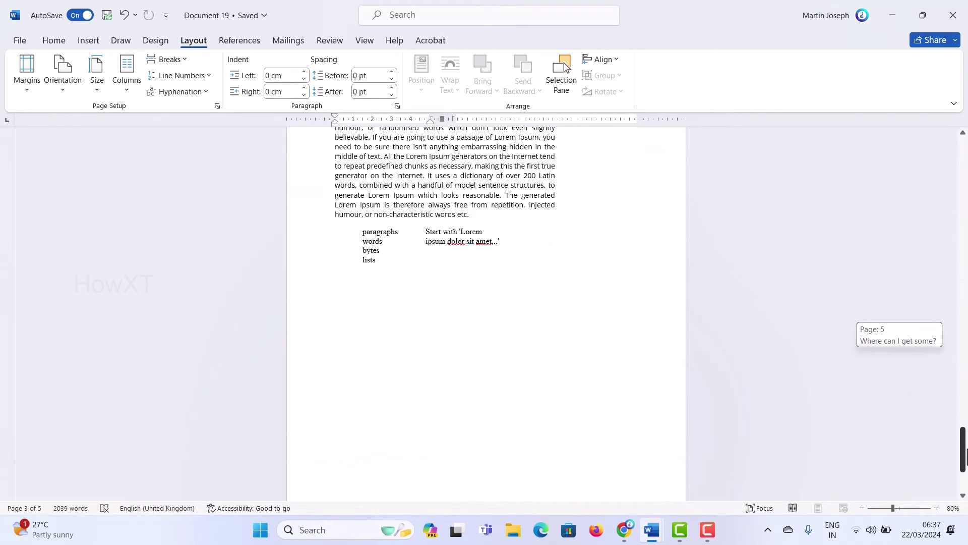
{"action": "key", "text": "ctrl+Return"}
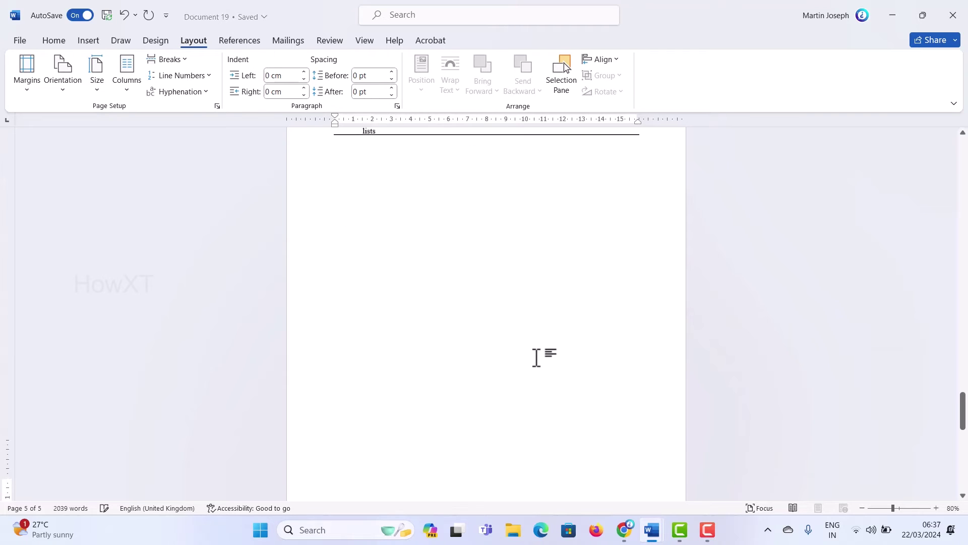
- Apply two equal columns from 'This point forward' in More Columns
{"action": "left_click", "coordinate": [129, 85]}
{"action": "left_click", "coordinate": [160, 262]}
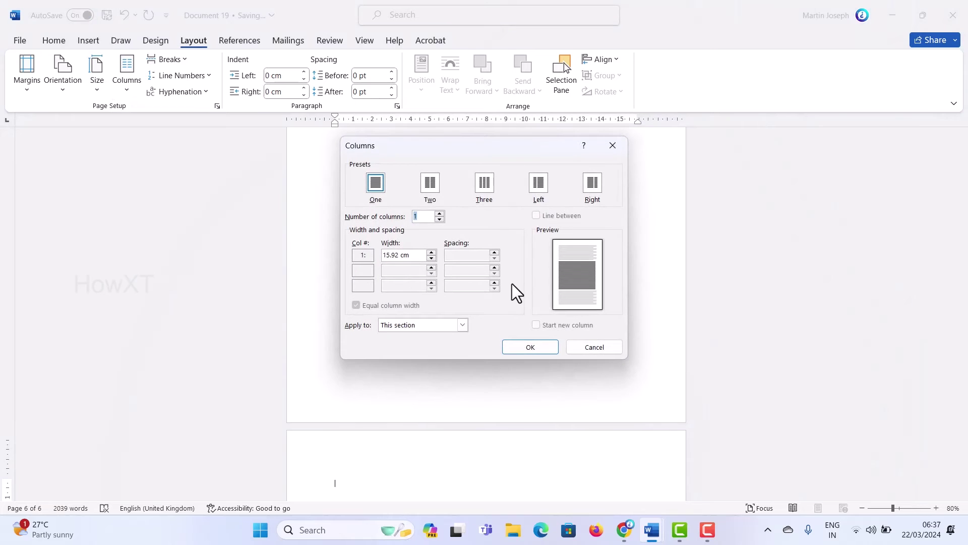
{"action": "left_click", "coordinate": [404, 325]}
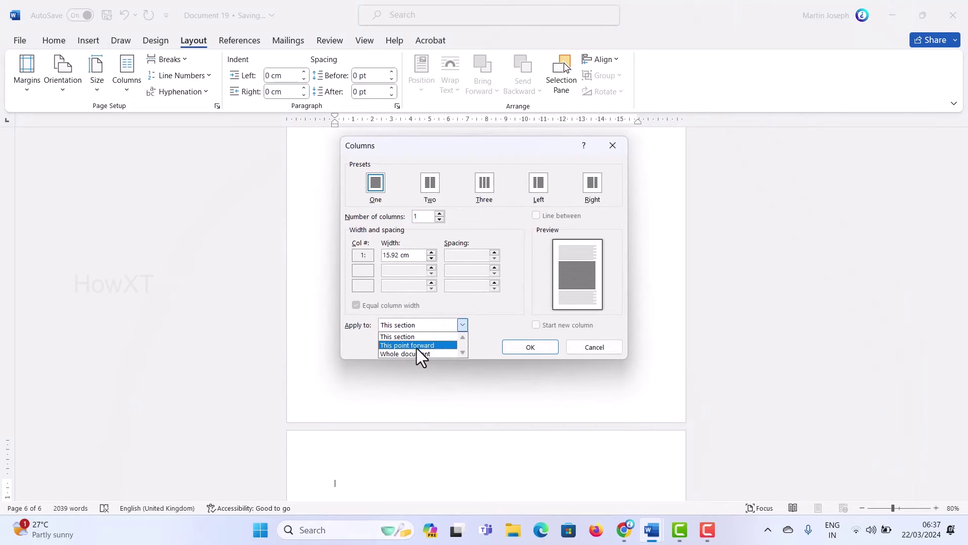
{"action": "left_click", "coordinate": [420, 347]}
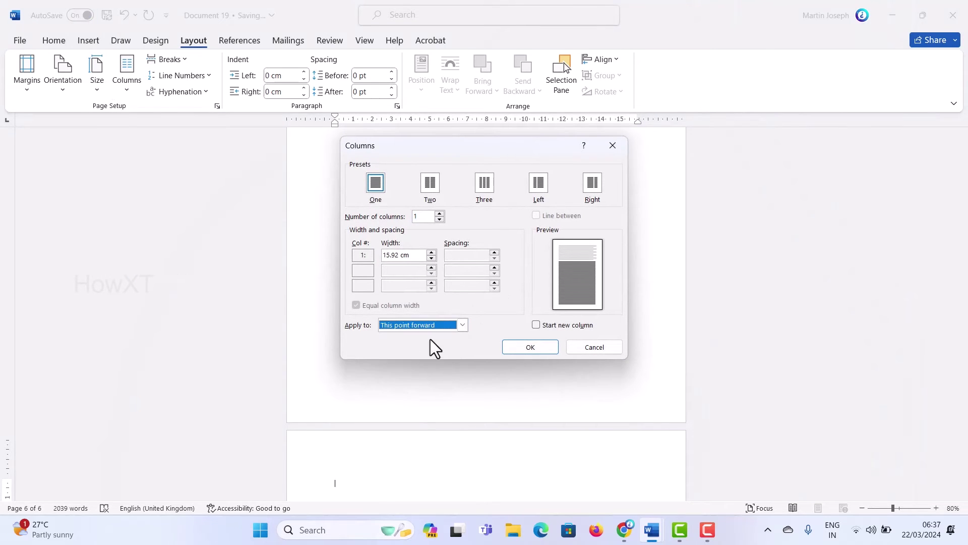
{"action": "left_click", "coordinate": [430, 186]}
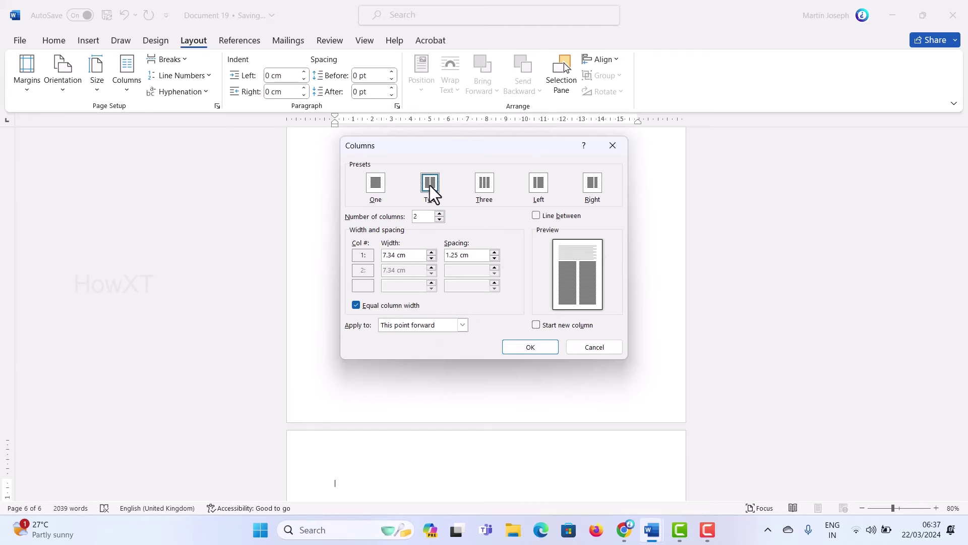
{"action": "left_click", "coordinate": [529, 346]}
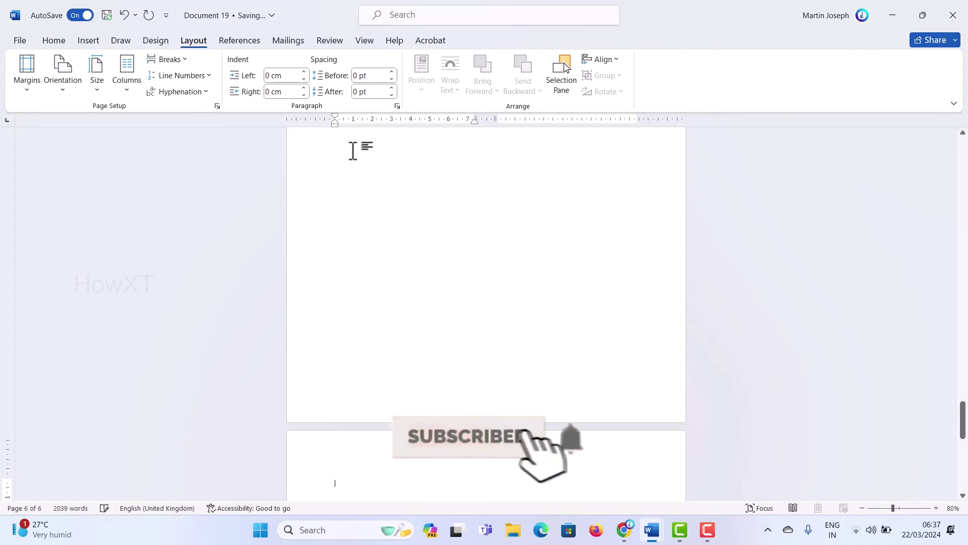
- Type a line of random sample text on the new page, then select the form text below it
{"action": "scroll", "coordinate": [375, 418], "scroll_direction": "down", "scroll_amount": 2}
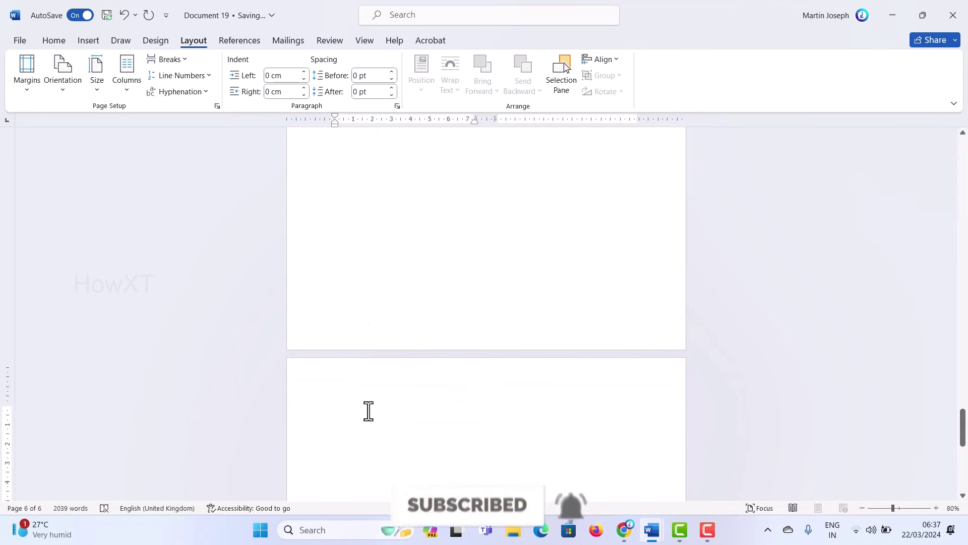
{"action": "type", "text": "kdsfksdahsdjkfhksajdhfjksadhfljksadhjkdshljkfhdsjlkhsdljkhjlk"}
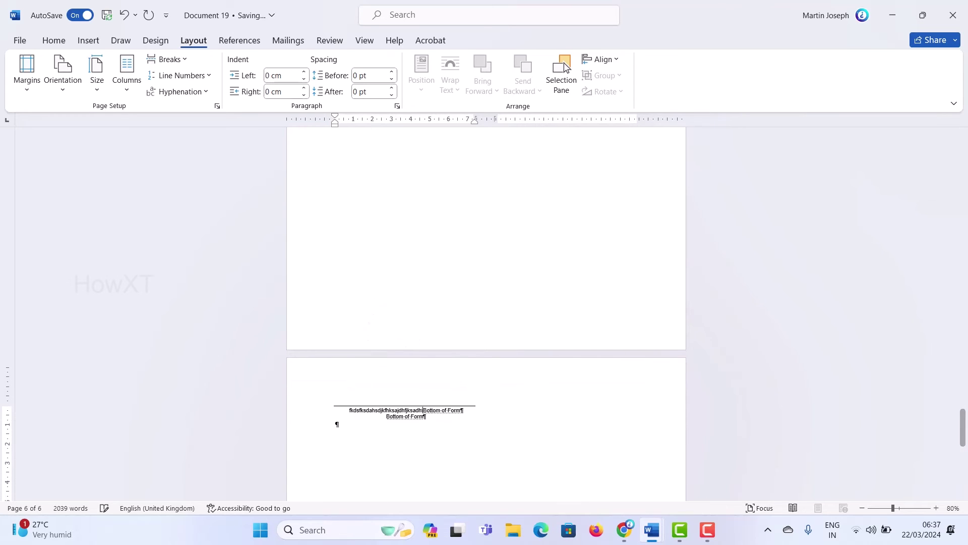
{"action": "type", "text": "sdahjlkfsdhgjlkfdhgljkfshdgjhsfdjghfjdkgfd"}
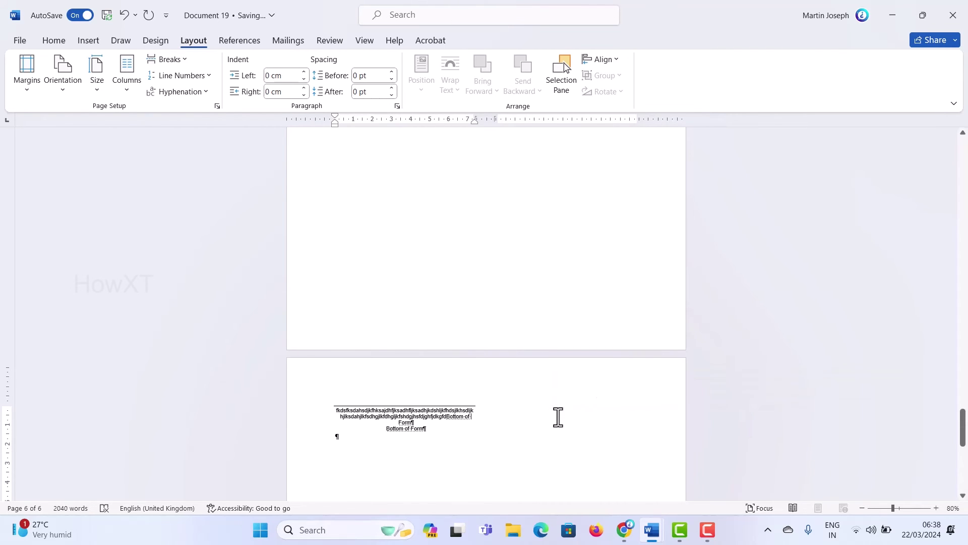
{"action": "double_click", "coordinate": [488, 458]}
{"action": "left_click_drag", "start_coordinate": [336, 413], "coordinate": [484, 460]}
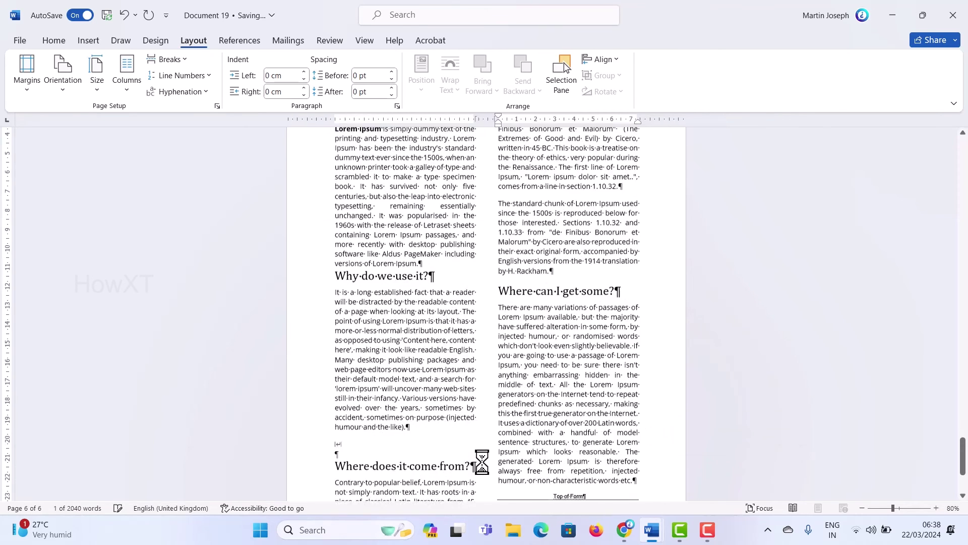
- Undo the last action, then set the pasted Lorem Ipsum copy back to one column
{"action": "scroll", "coordinate": [471, 393], "scroll_direction": "up", "scroll_amount": 5}
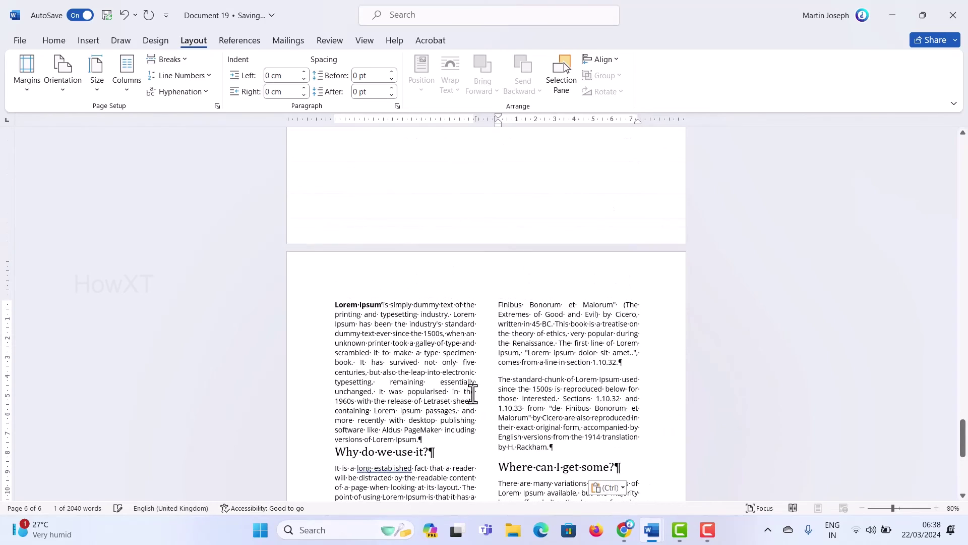
{"action": "key", "text": "ctrl+z"}
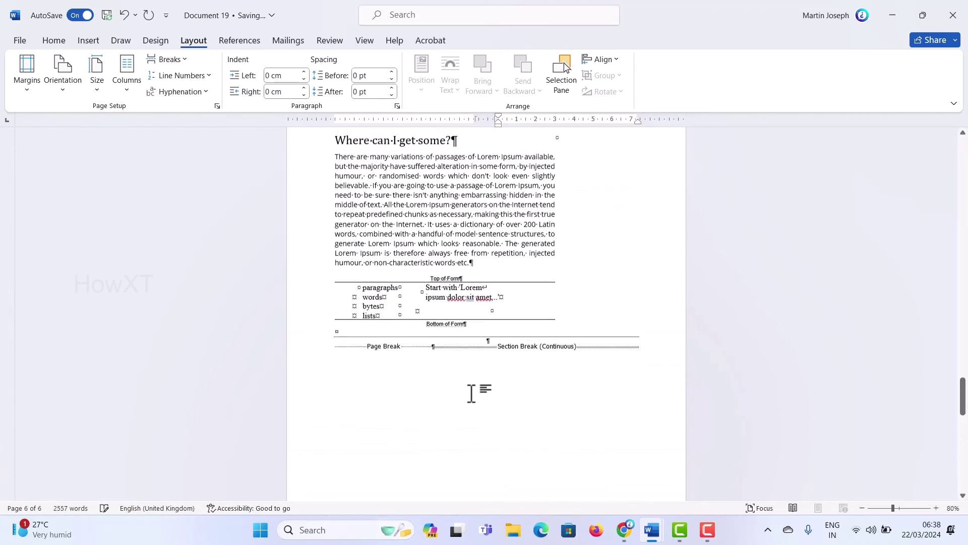
{"action": "scroll", "coordinate": [471, 393], "scroll_direction": "up", "scroll_amount": 8}
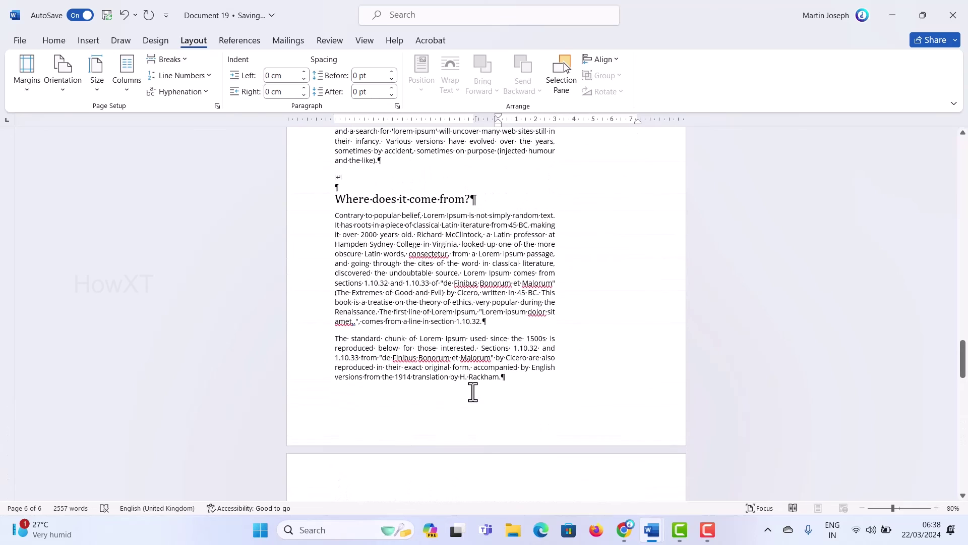
{"action": "scroll", "coordinate": [473, 392], "scroll_direction": "down", "scroll_amount": 10}
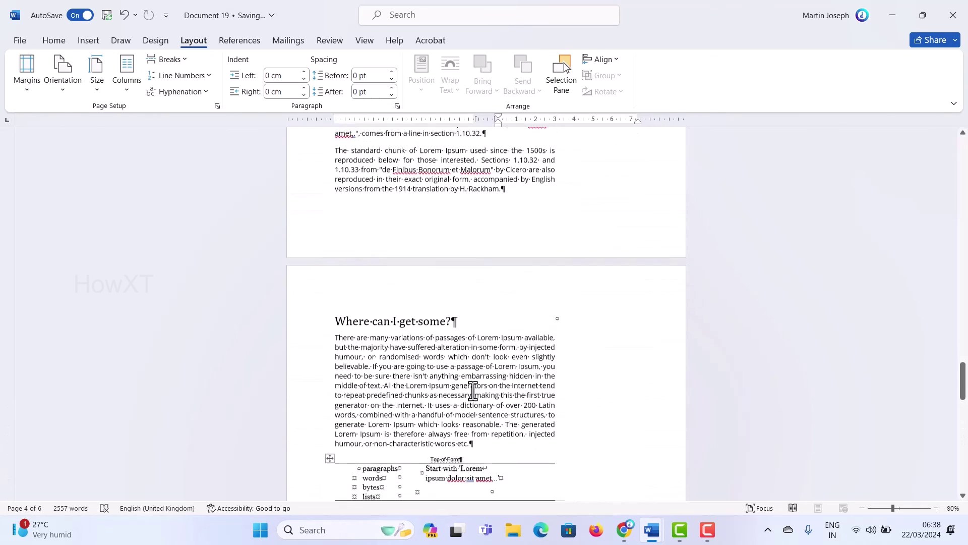
{"action": "scroll", "coordinate": [472, 391], "scroll_direction": "down", "scroll_amount": 8}
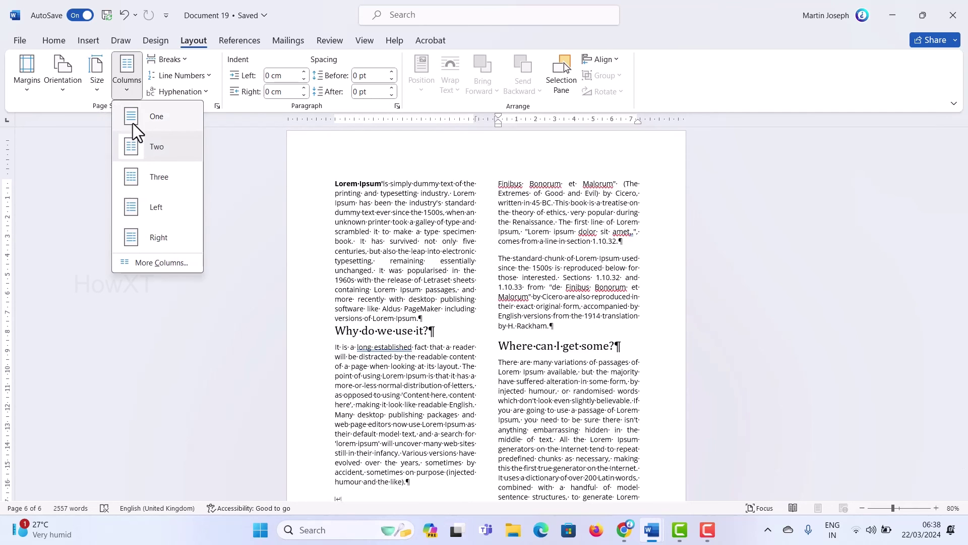
{"action": "left_click", "coordinate": [139, 117]}
{"action": "scroll", "coordinate": [353, 193], "scroll_direction": "down", "scroll_amount": 10}
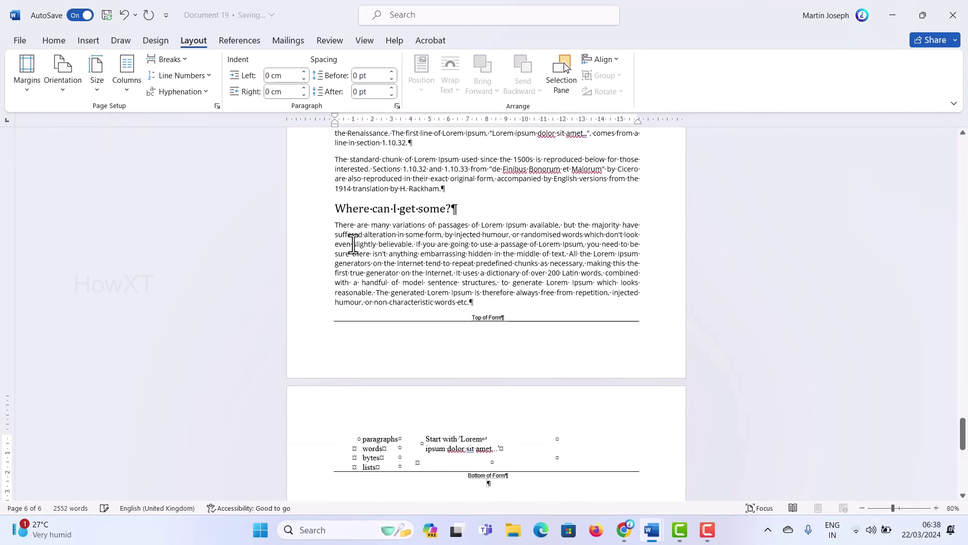